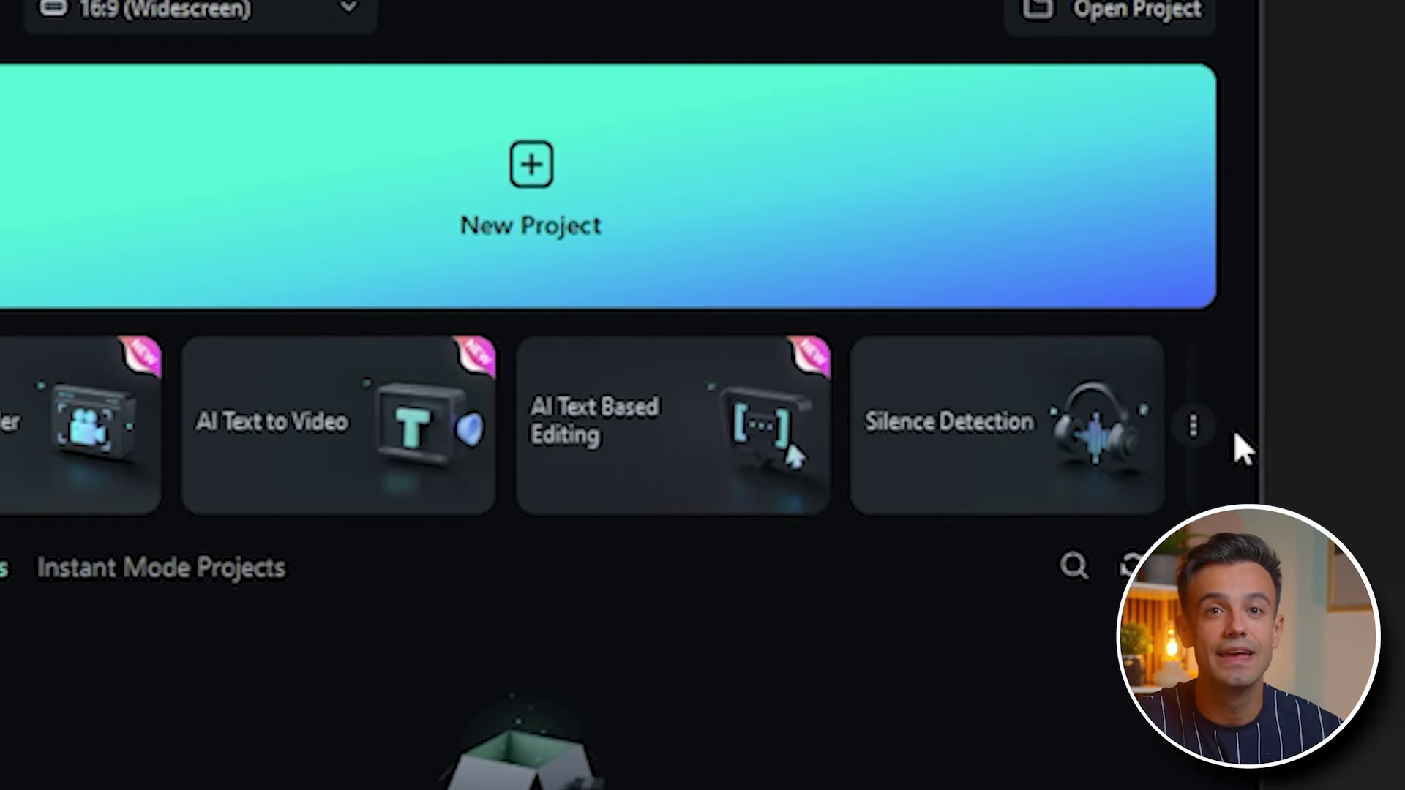
Step: Open AI Copywriting from the AI Toolbox and choose Video Oral Script as the writing type
click(1208, 427)
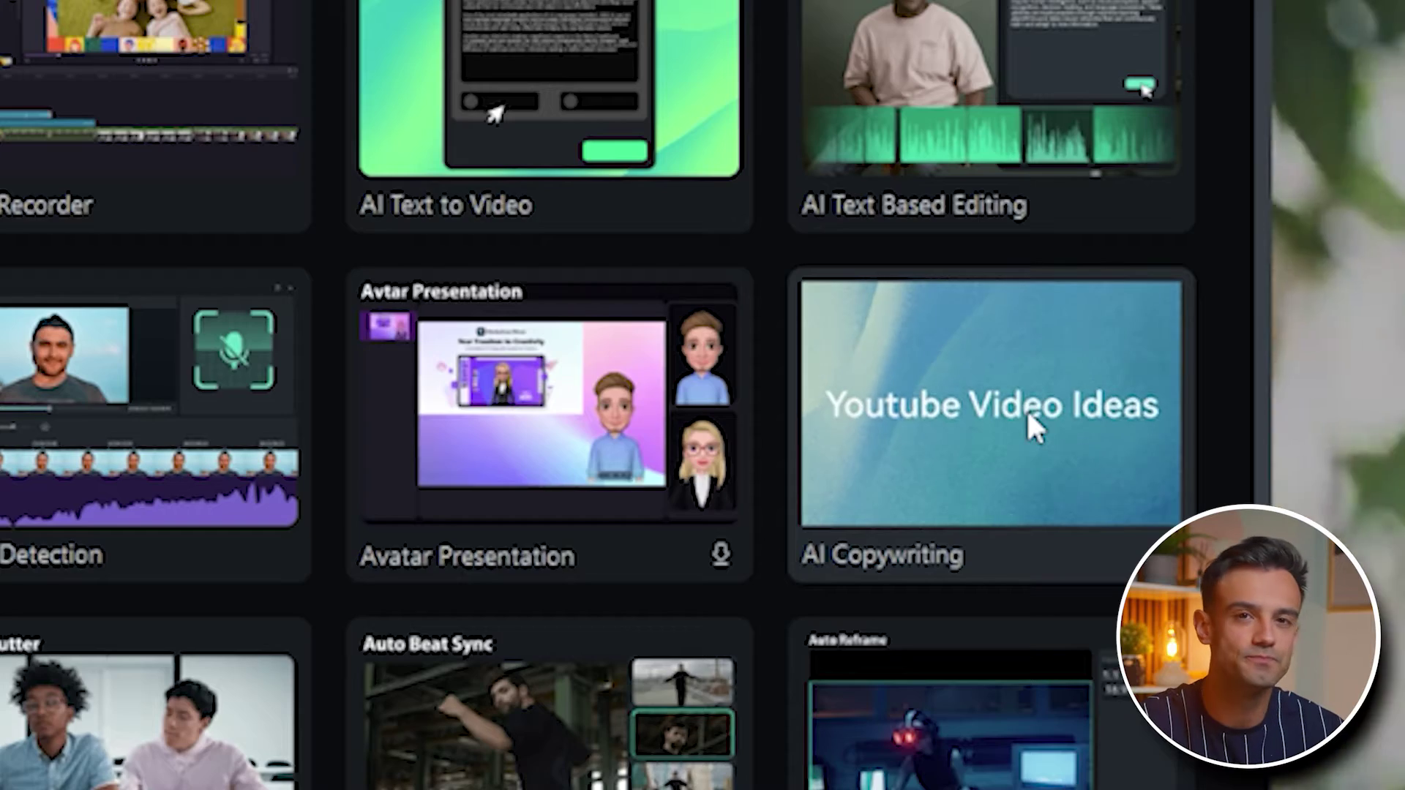
click(1029, 424)
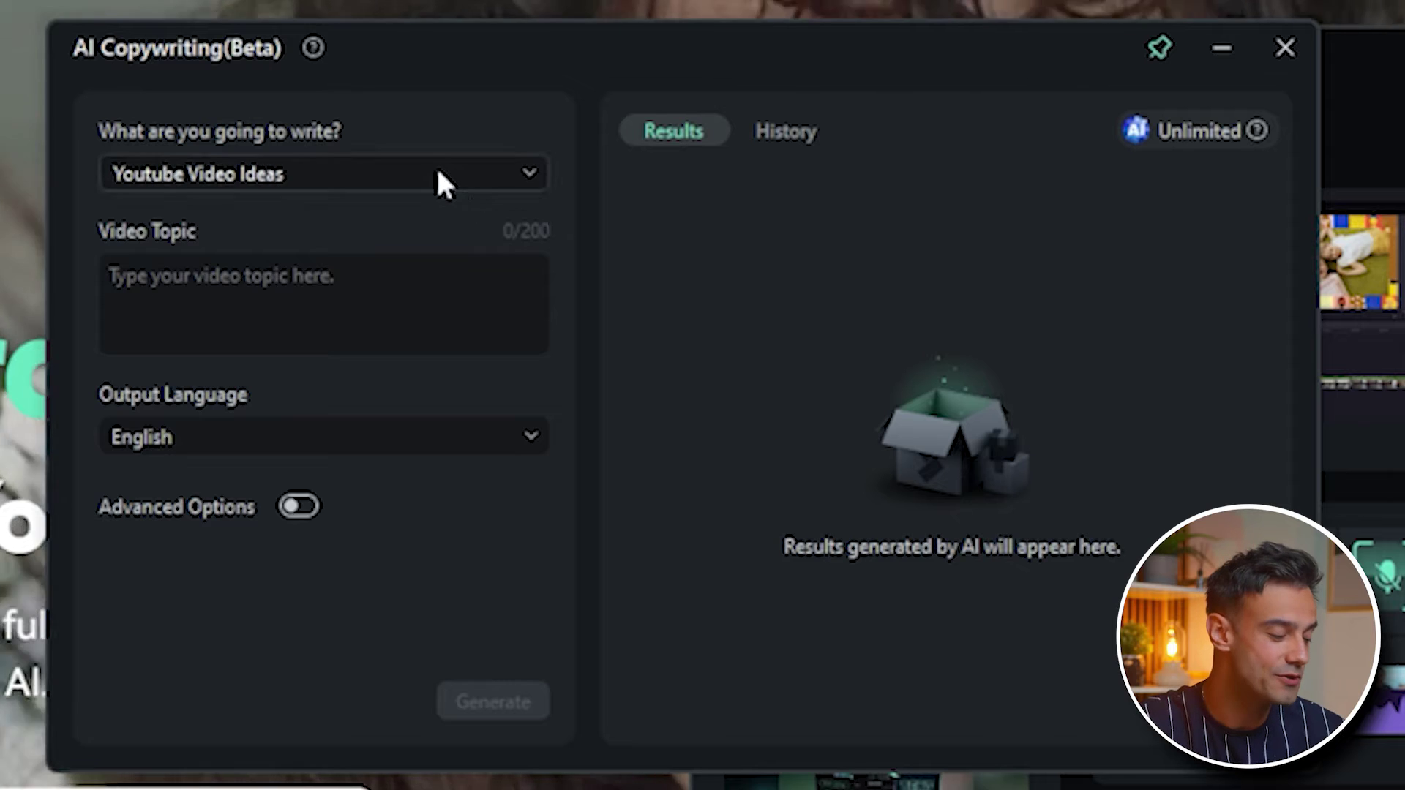
click(436, 172)
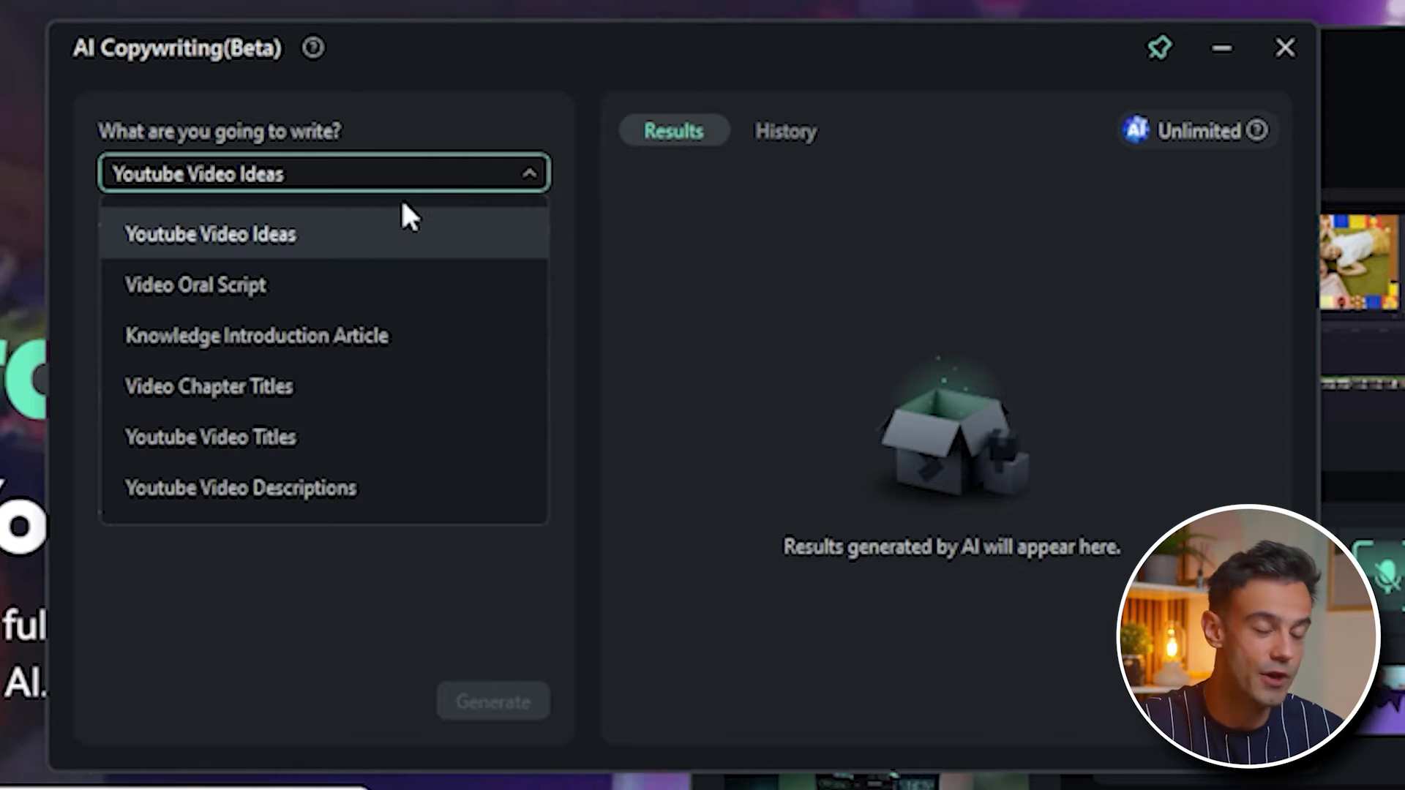
click(292, 284)
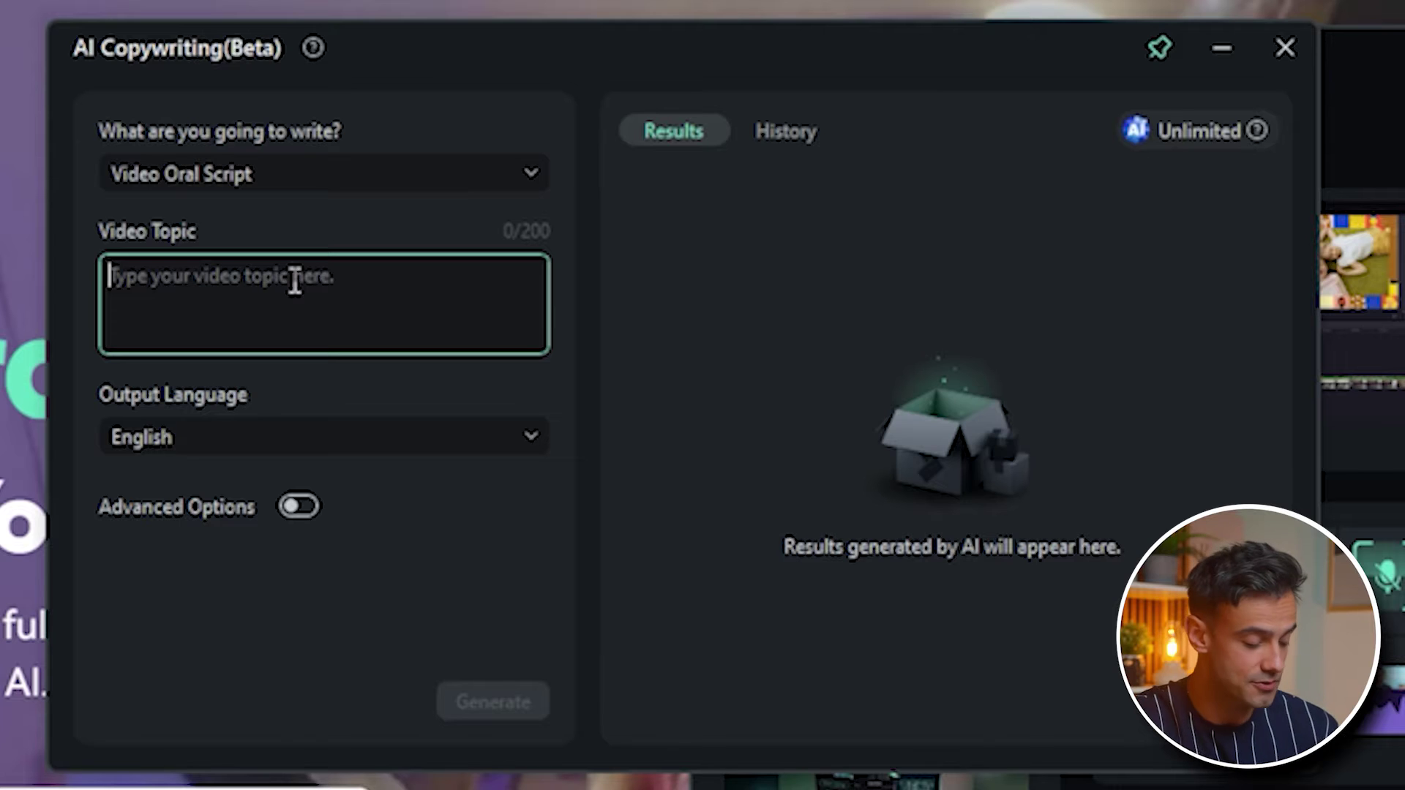
Step: Generate an oral script on 'Tourist Attractions in France', then close the AI Copywriting window
text(Tourist Attrac)
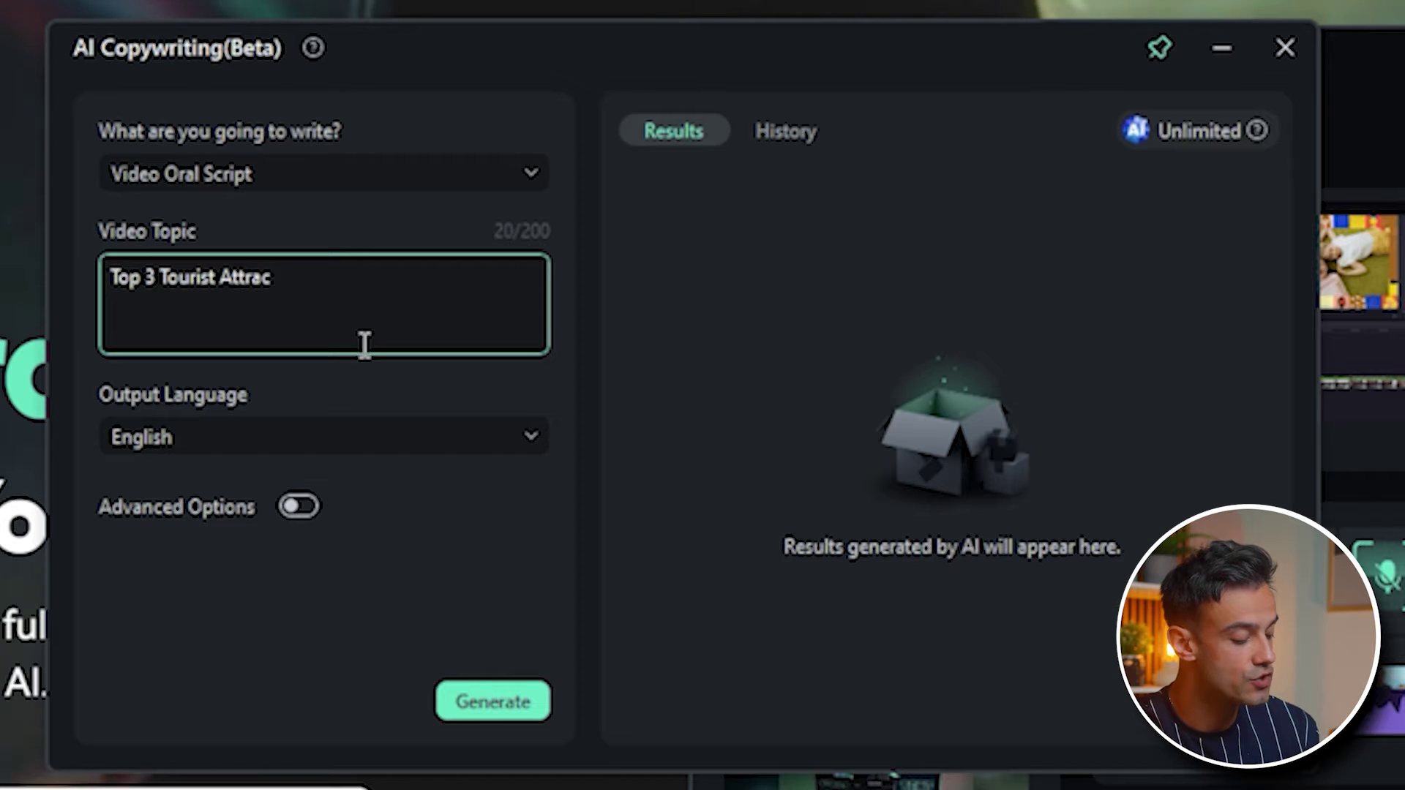
text(tions in France)
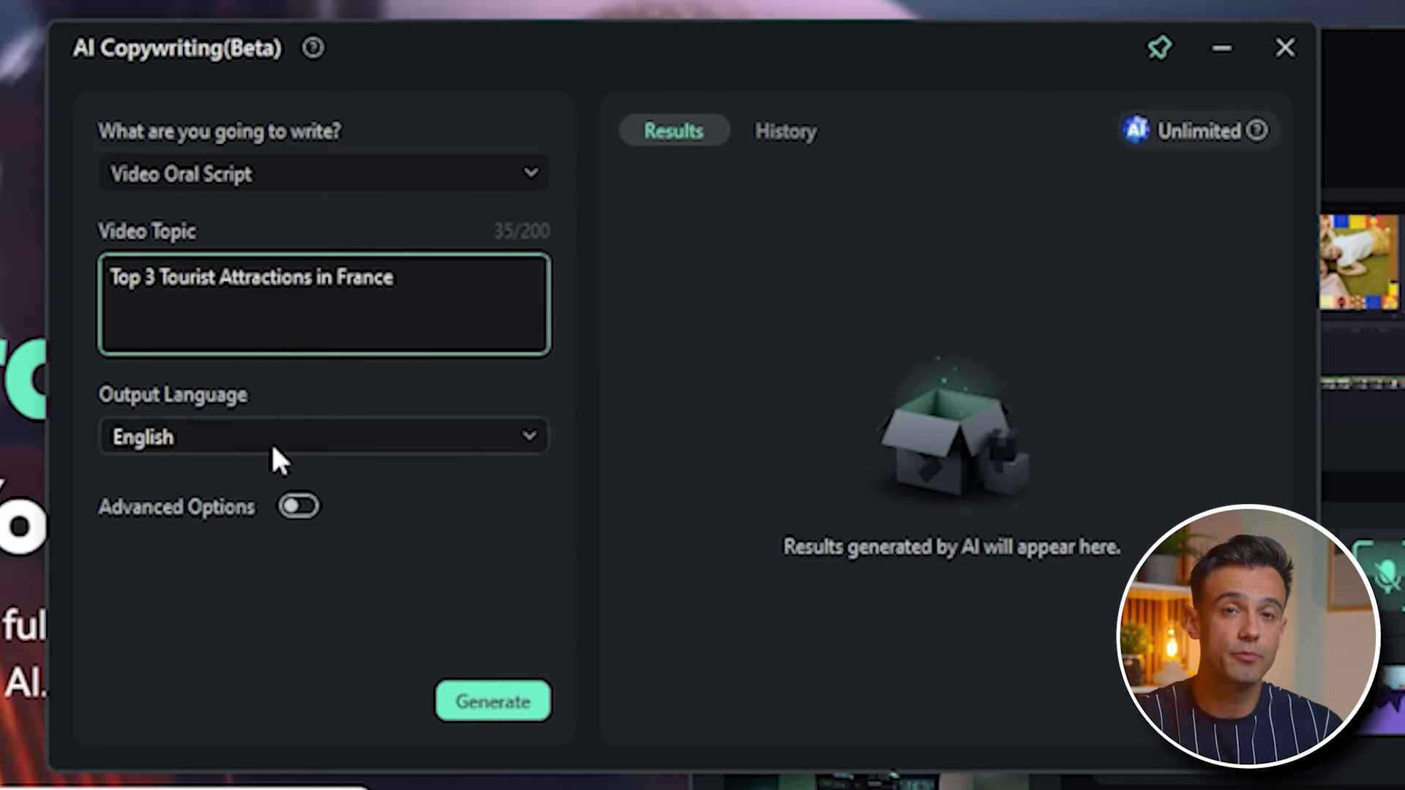
click(494, 702)
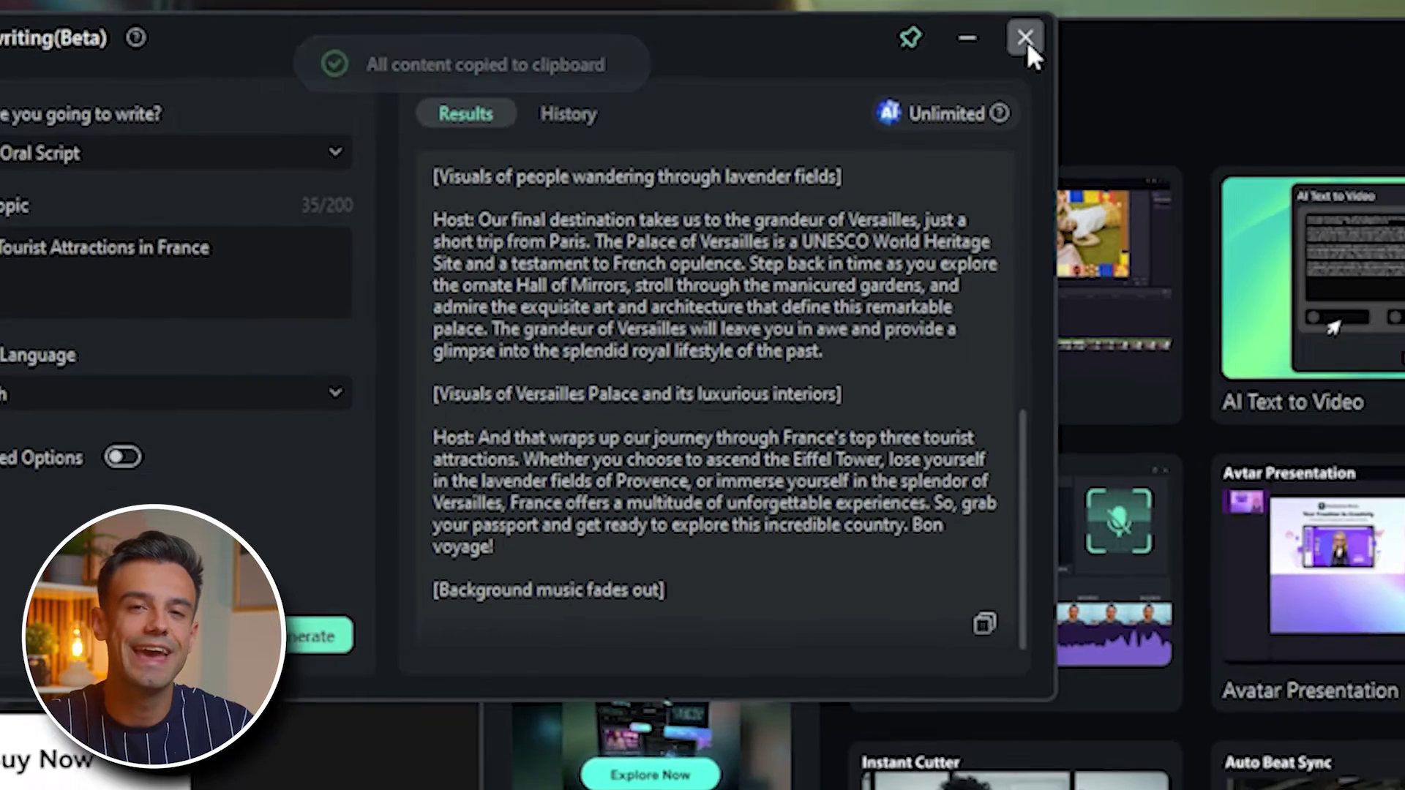
click(1285, 50)
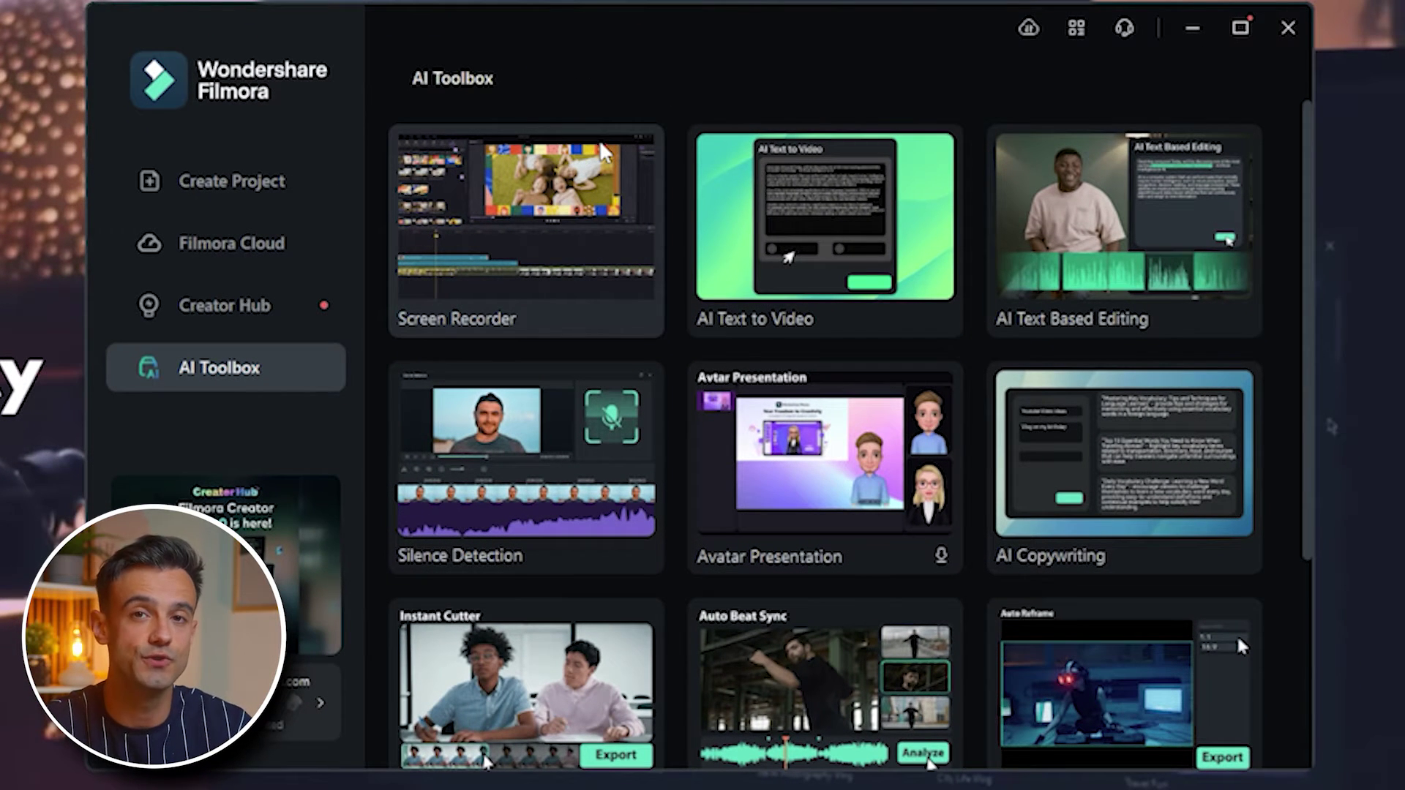
Step: Paste the copied France script into the AI Text to Video Video Text box and review it
click(840, 284)
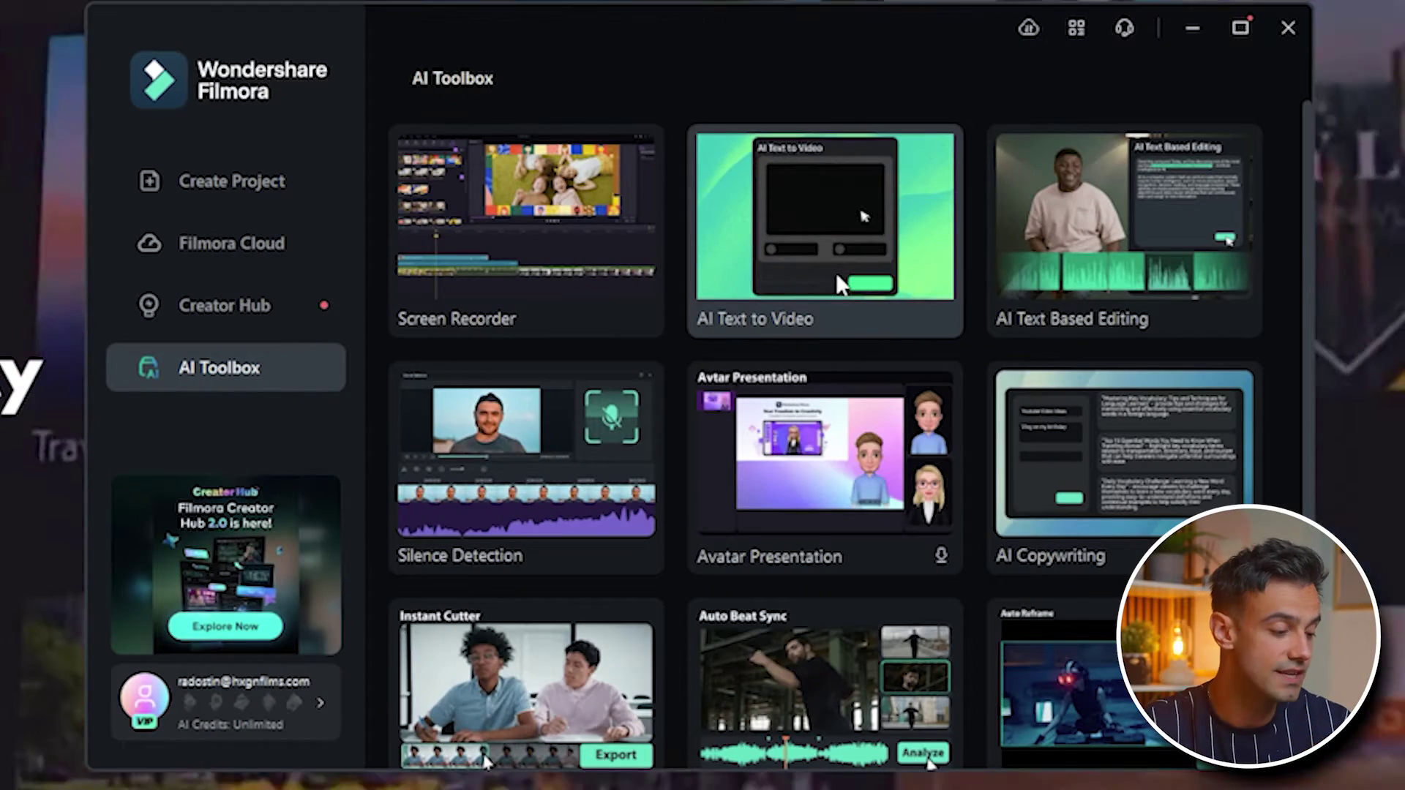
click(836, 272)
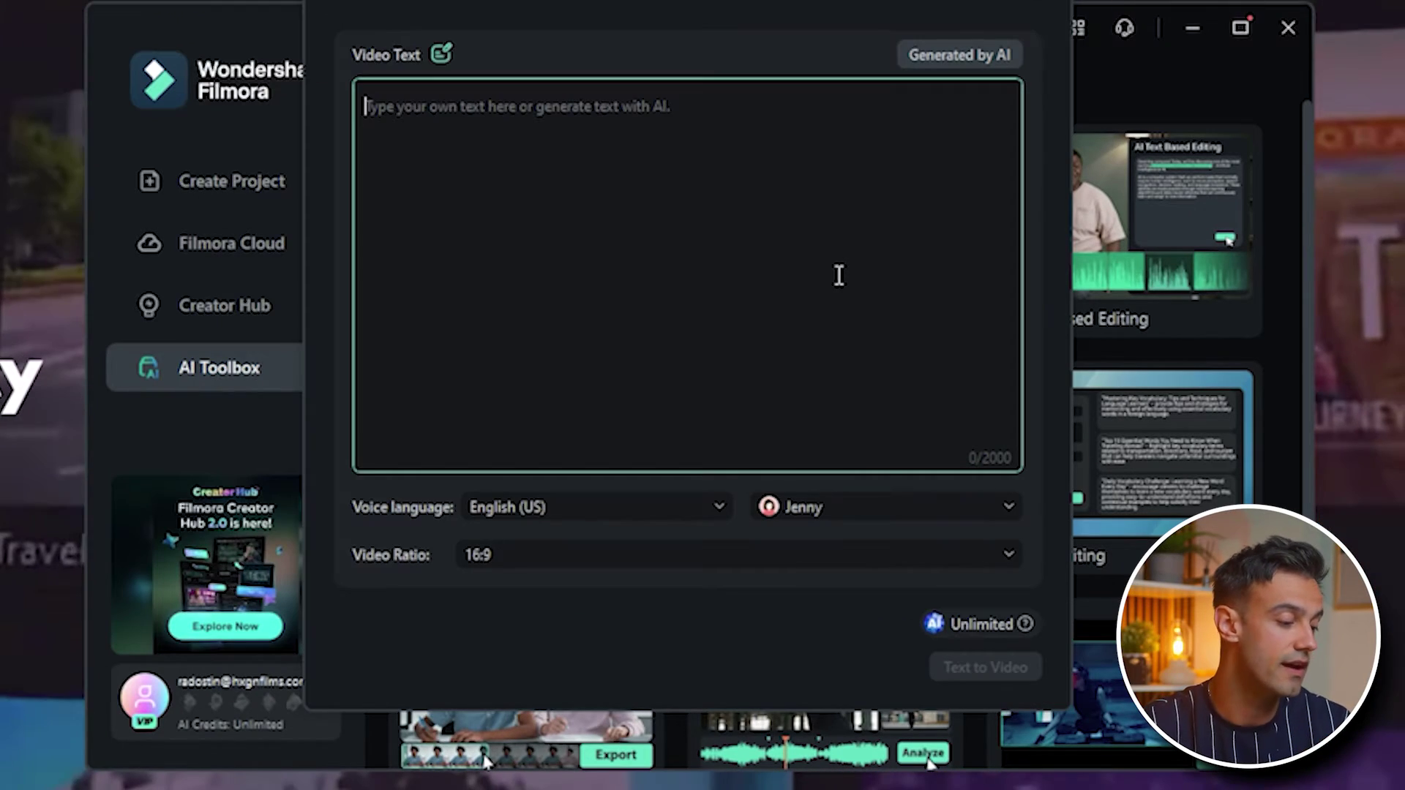
key(ctrl+v)
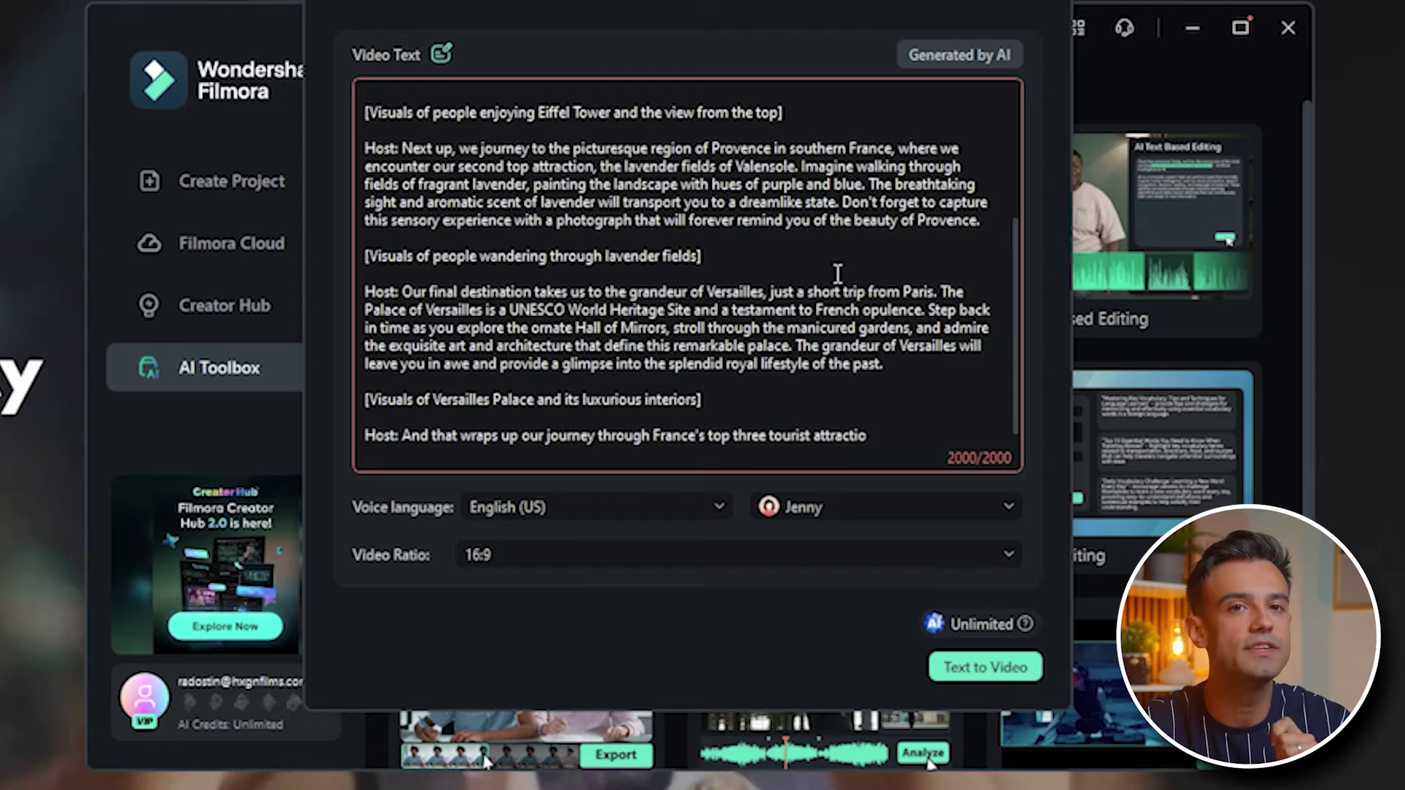
scroll(805, 248, up, 5)
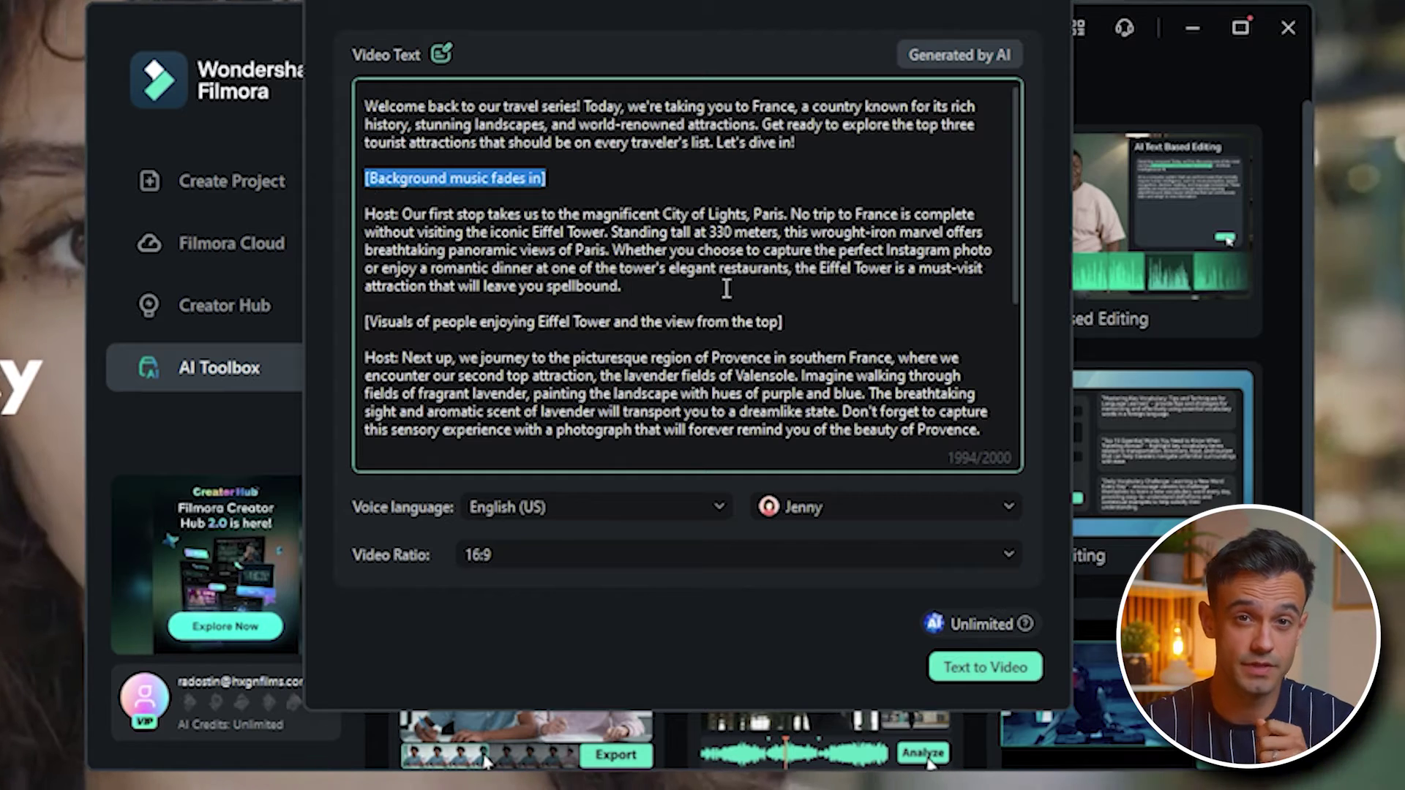
click(775, 257)
scroll(765, 275, down, 3)
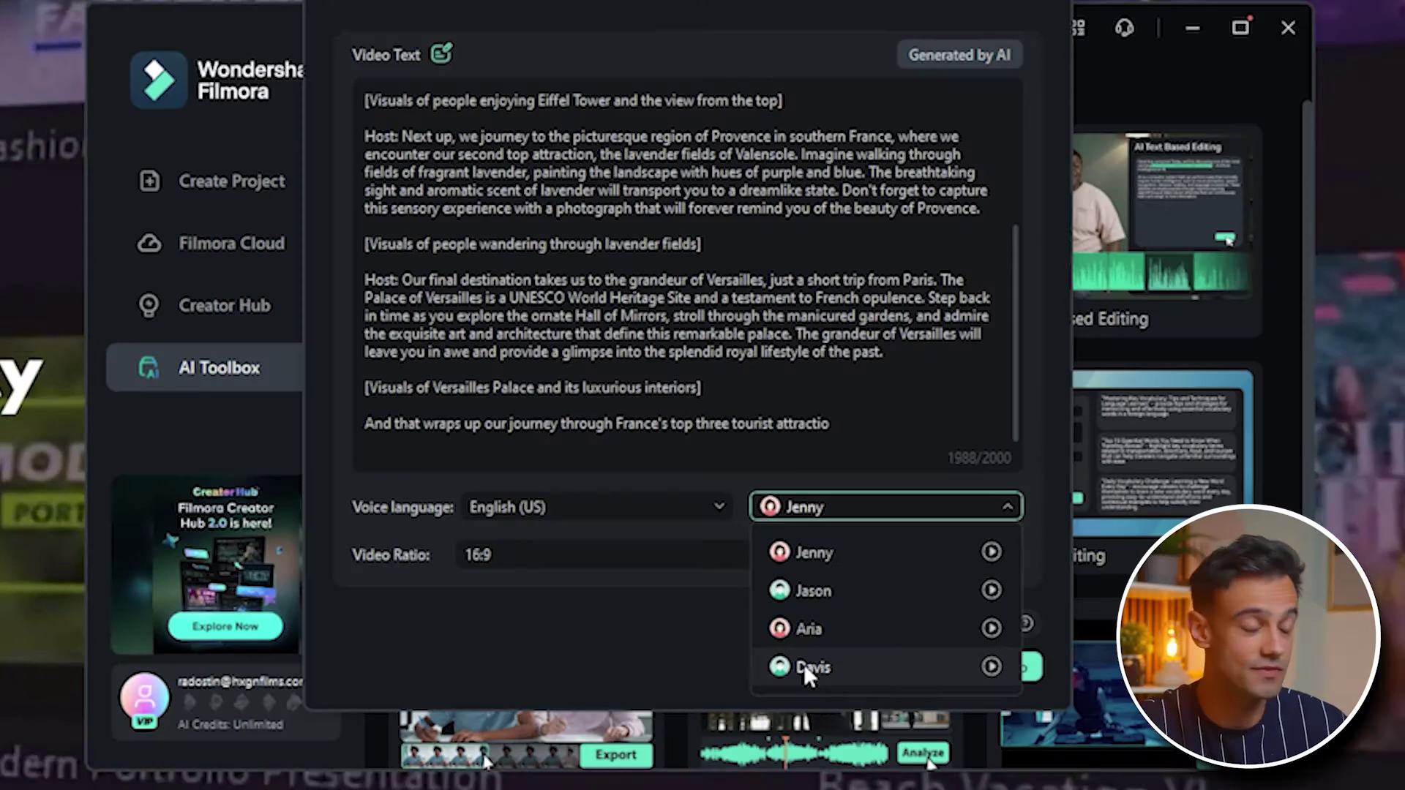
Step: Set the narration voice to Davis and start Text to Video generation
click(805, 664)
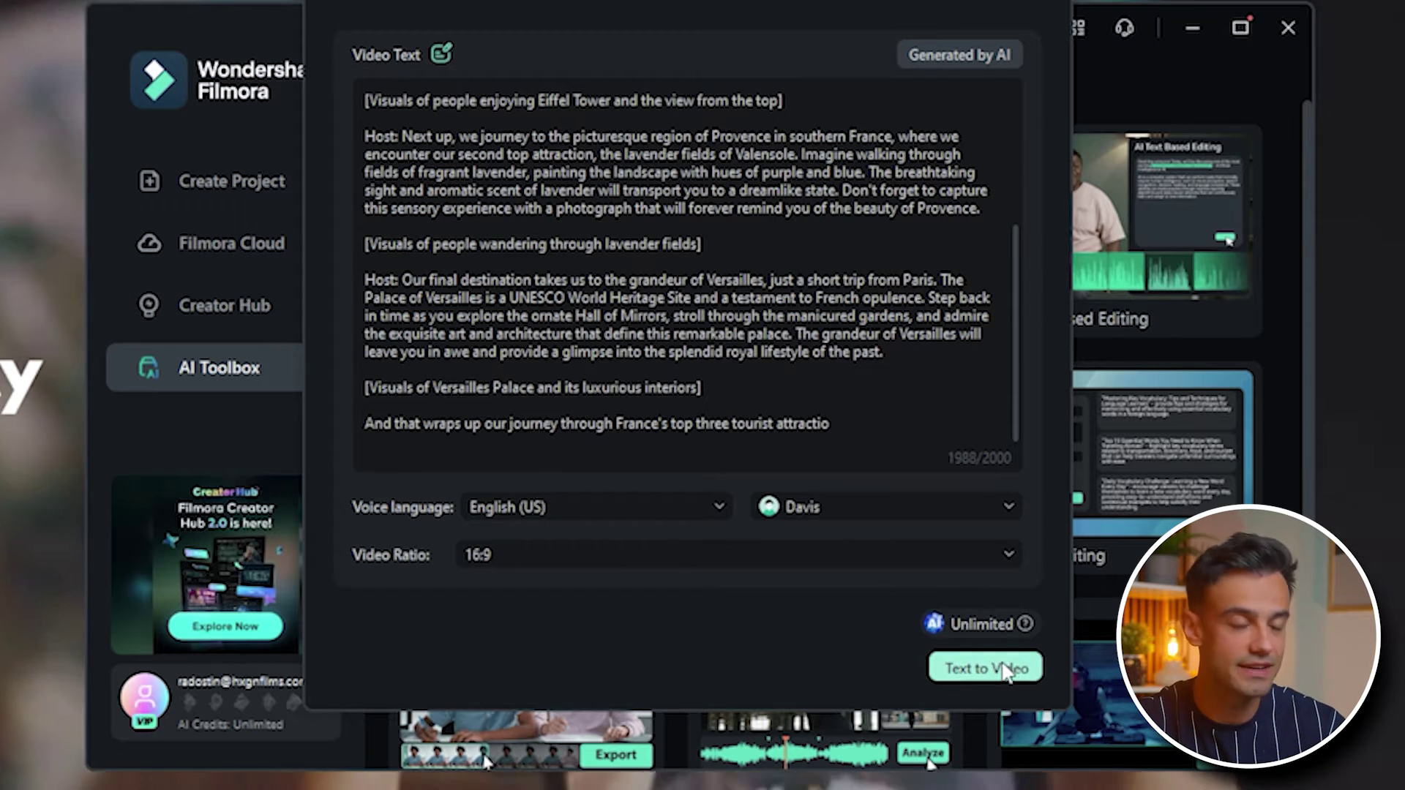
click(1009, 670)
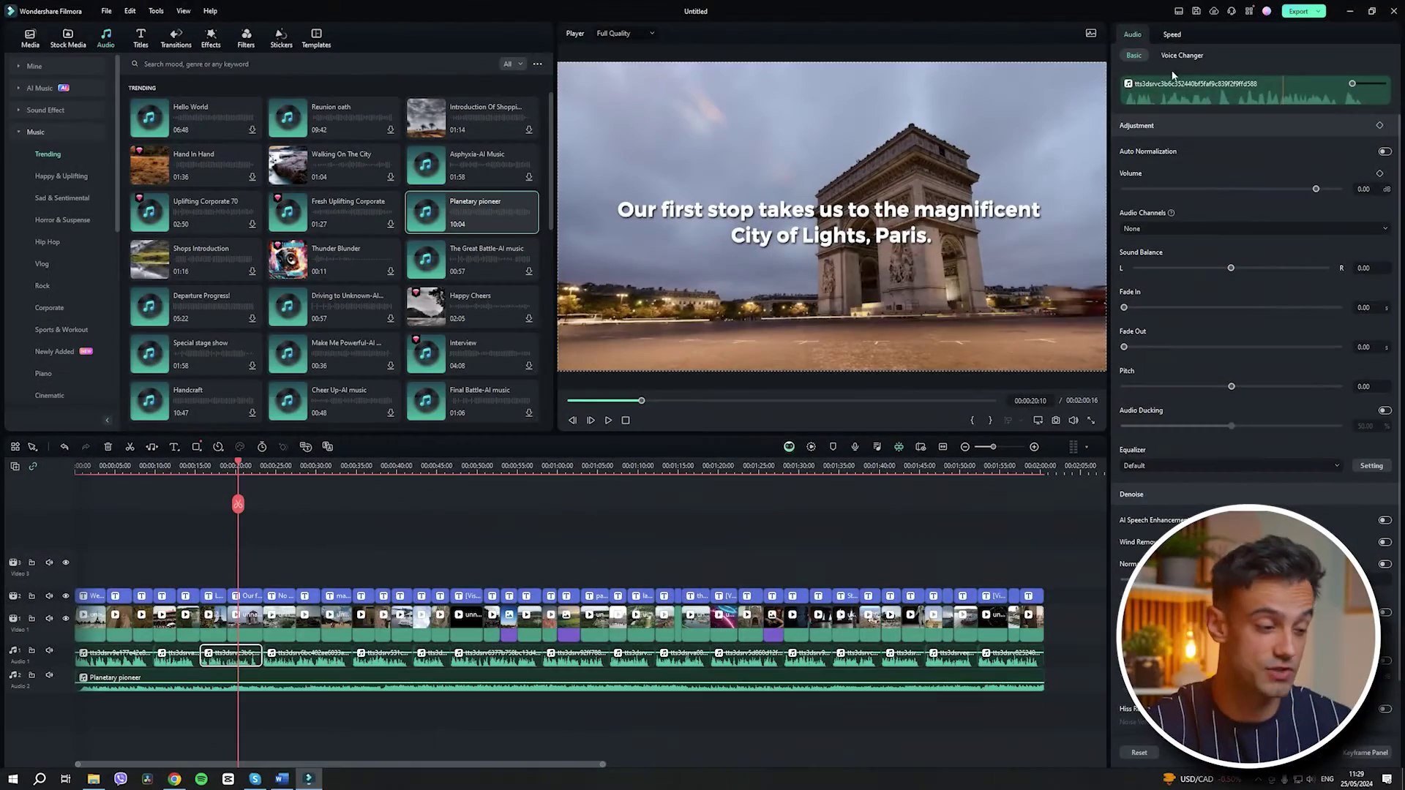
Step: Add a Dissolve transition between two clips and bring up the Whoosh sound effects
click(1182, 55)
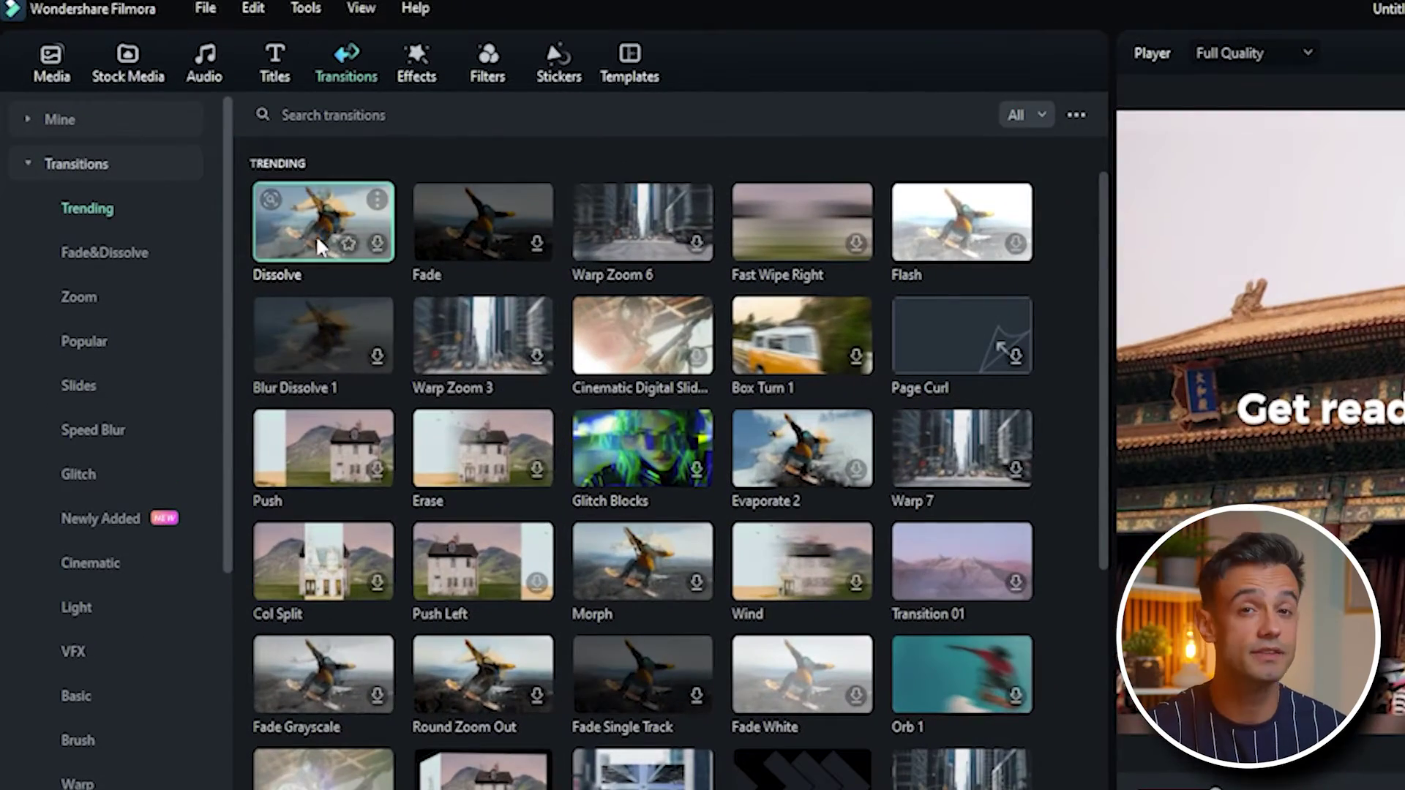
drag(319, 245, 304, 571)
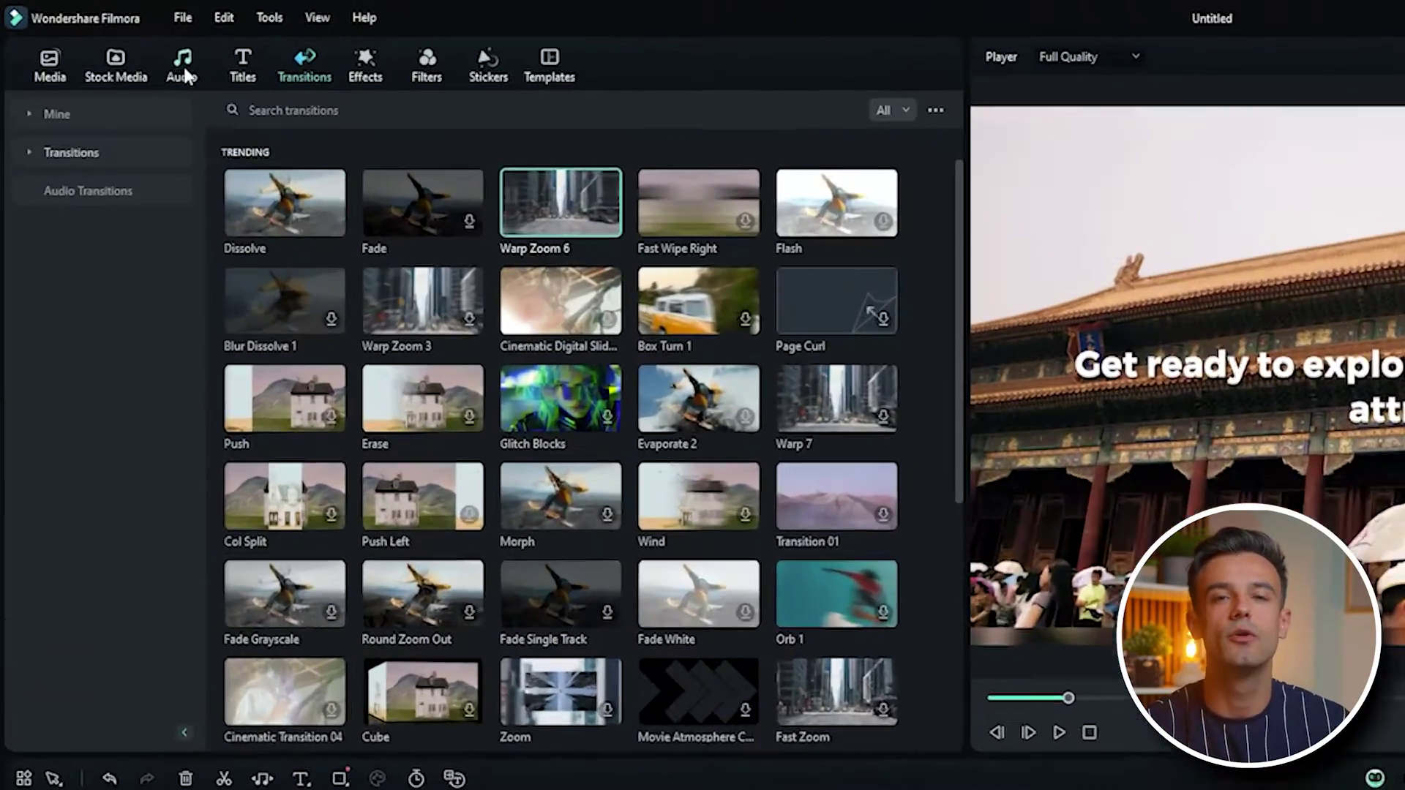
click(202, 81)
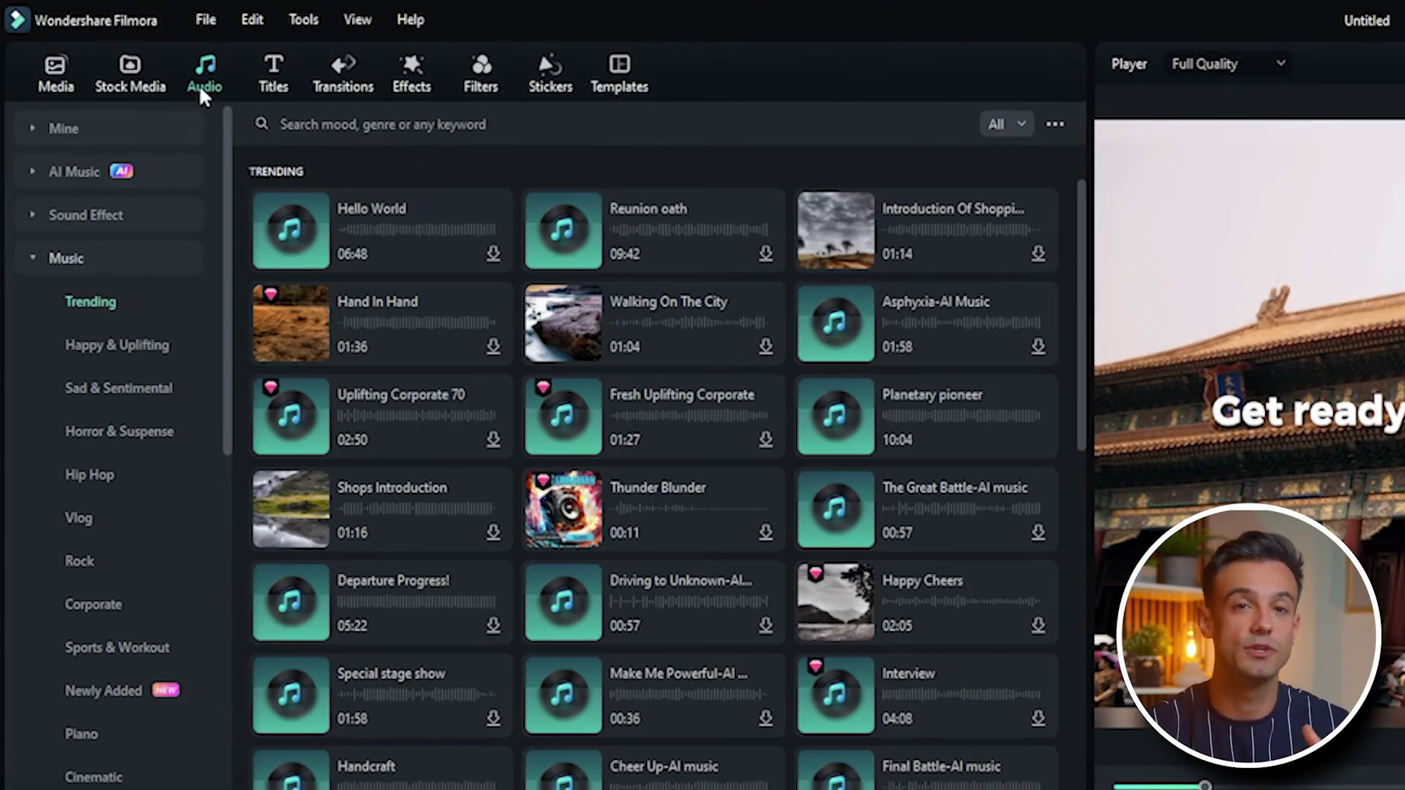
click(33, 218)
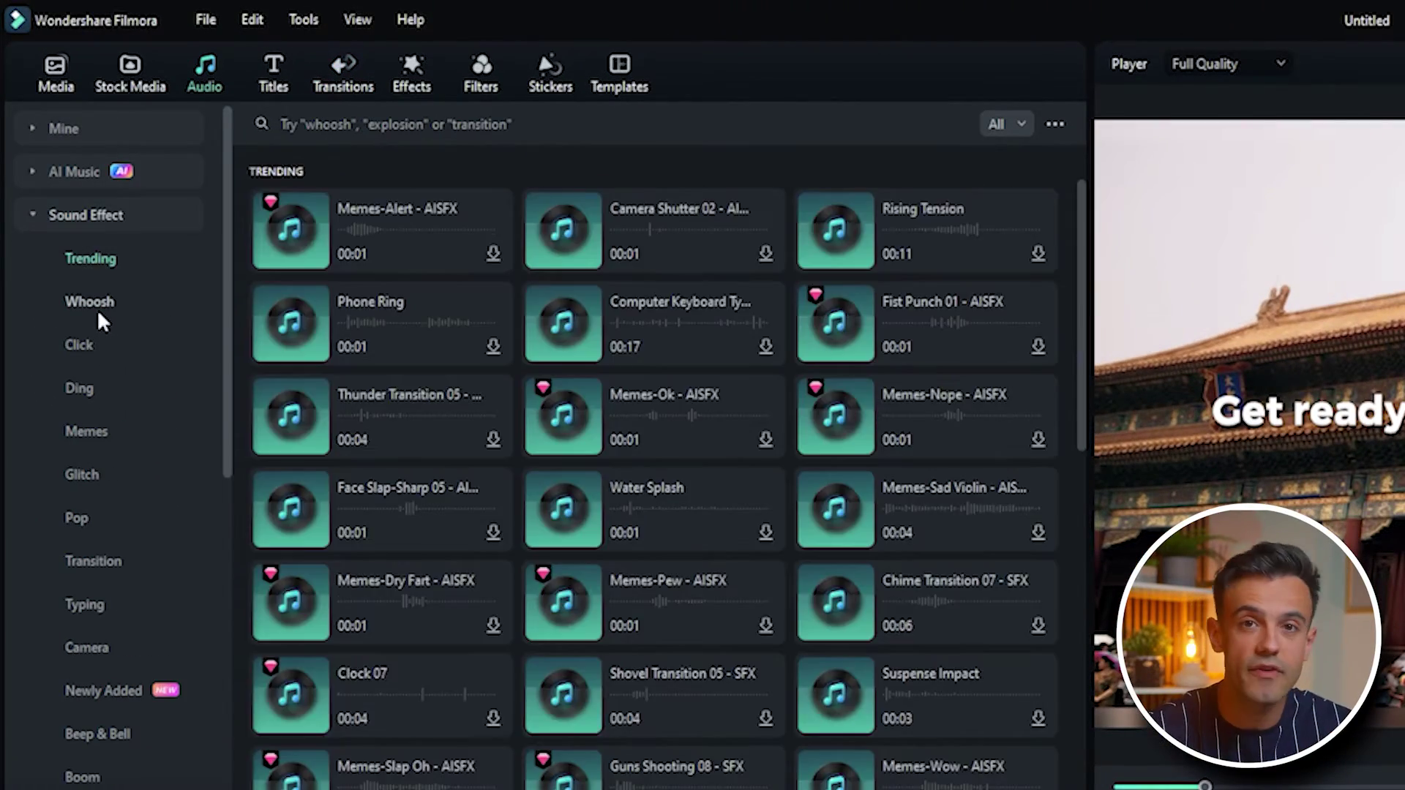
click(109, 307)
mouse_move(290, 234)
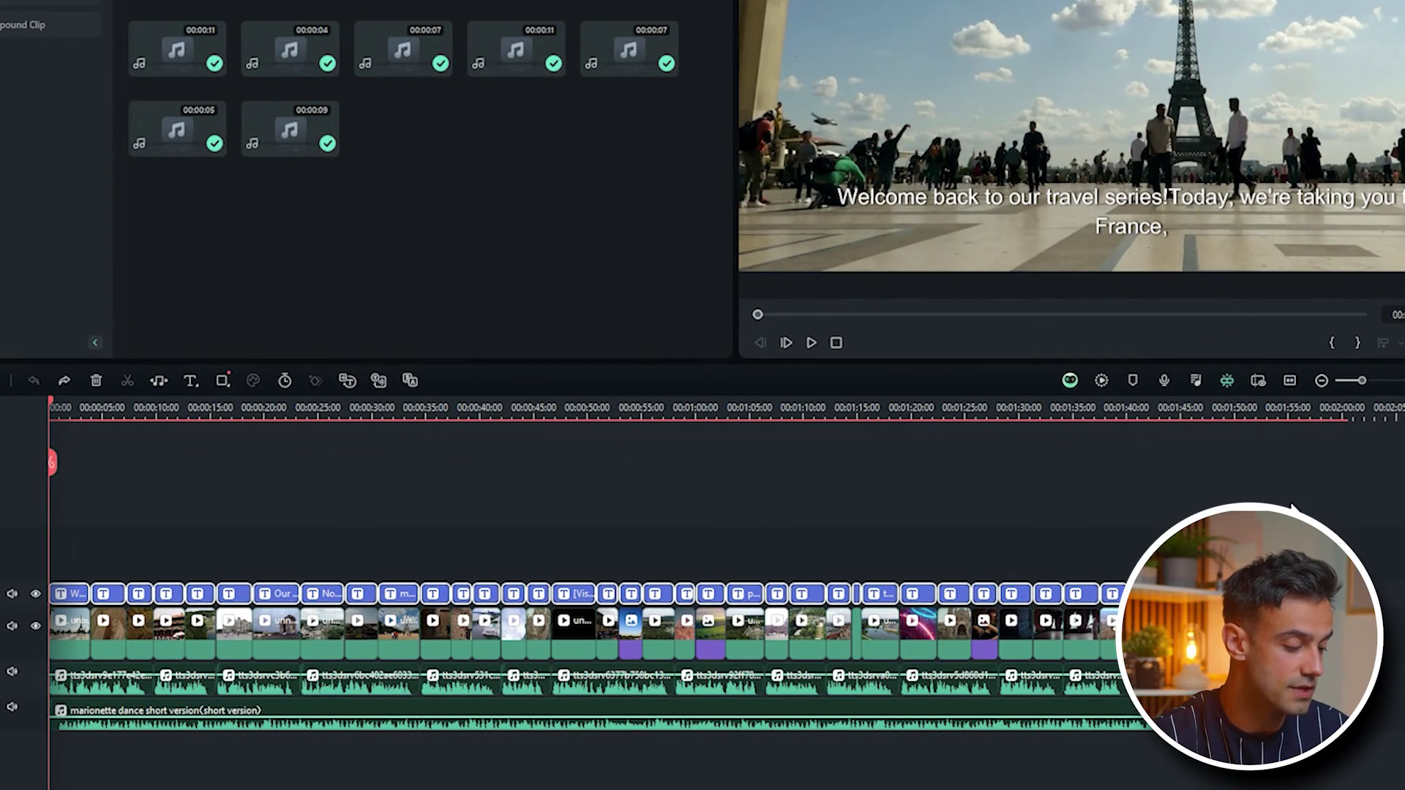
Step: Open a caption's title settings and apply the white text, dark outline preset to all captions
click(1352, 542)
drag(52, 404, 249, 405)
double_click(246, 595)
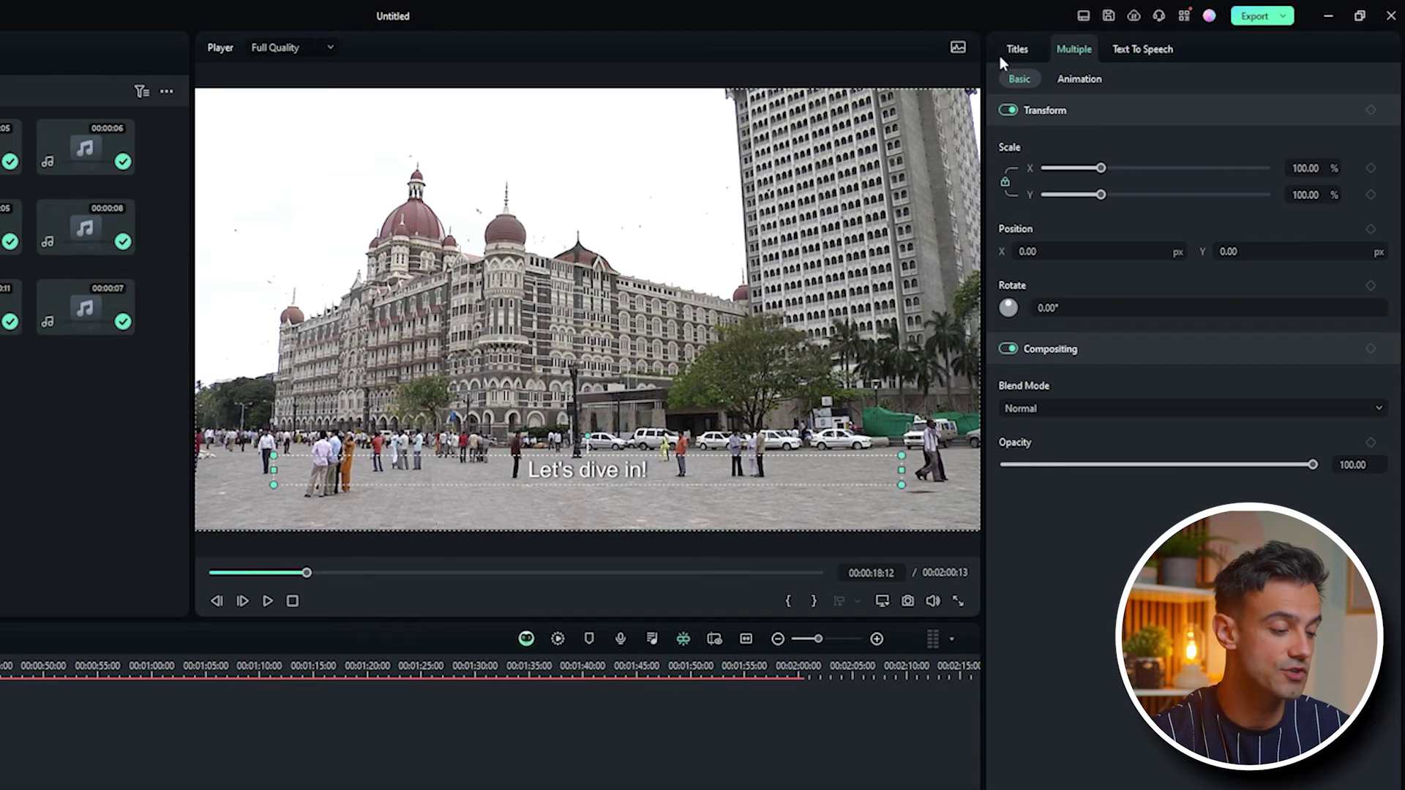
click(1016, 51)
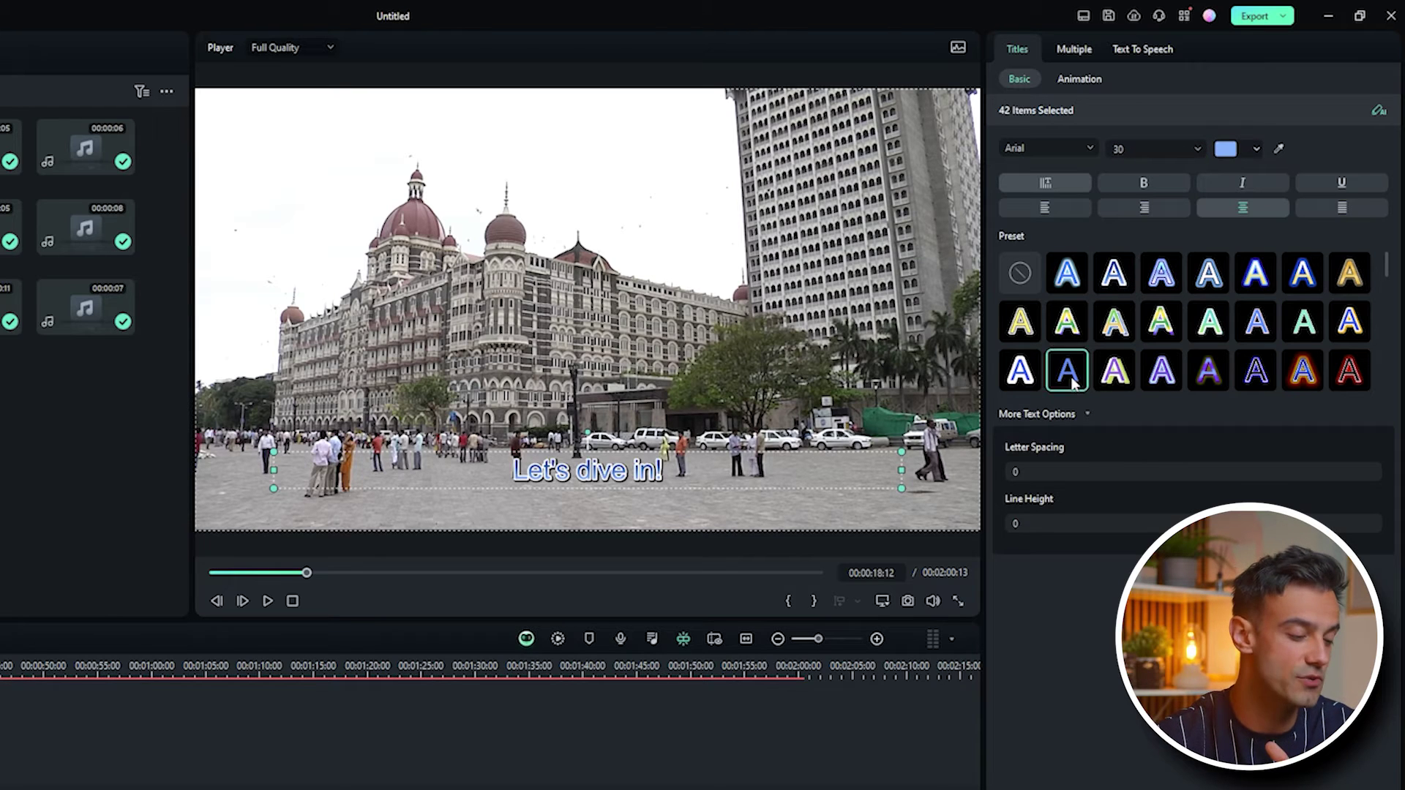
scroll(1061, 373, down, 2)
scroll(1288, 341, down, 5)
click(1207, 300)
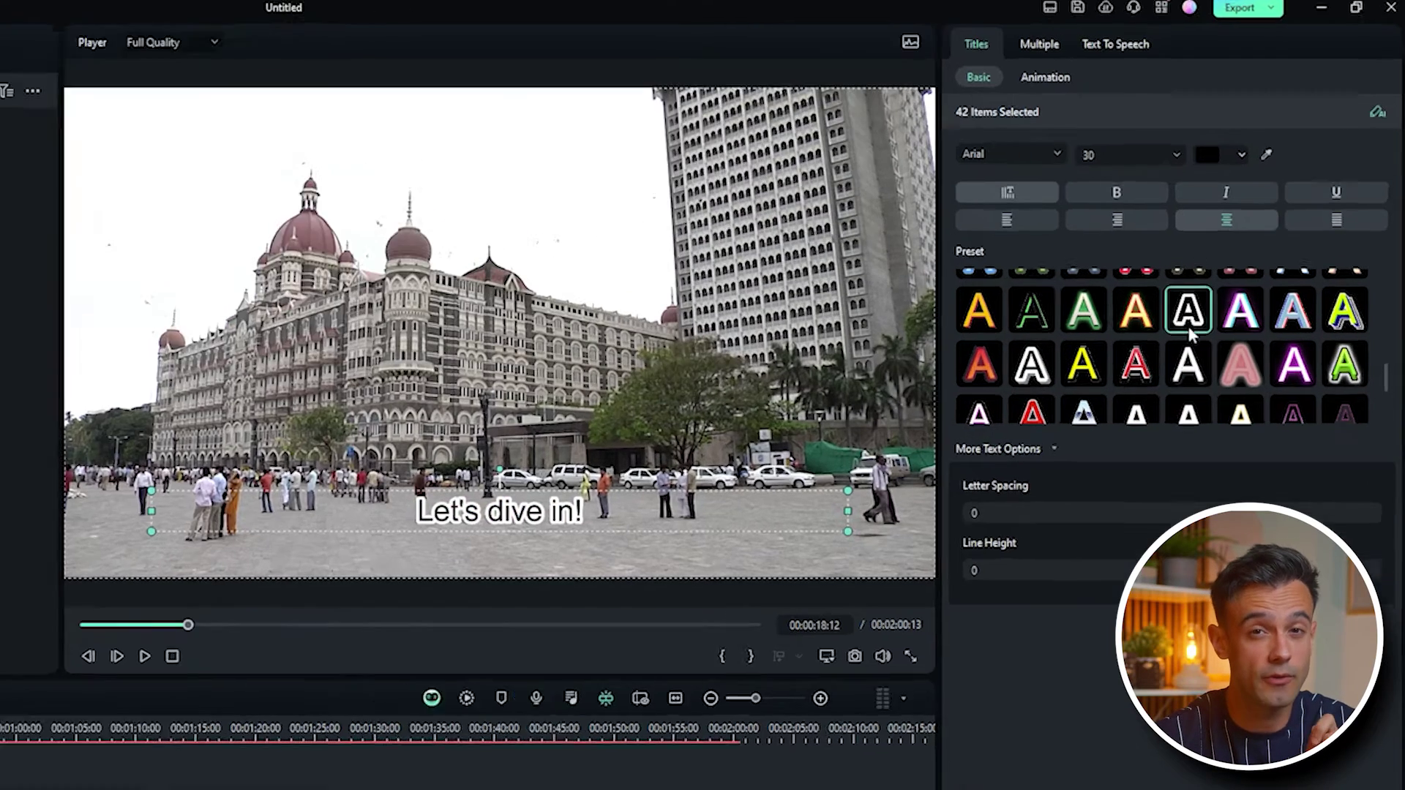
Step: Try the preset below, then search the caption font list for 'mont' to get Montserrat Bold
click(1211, 343)
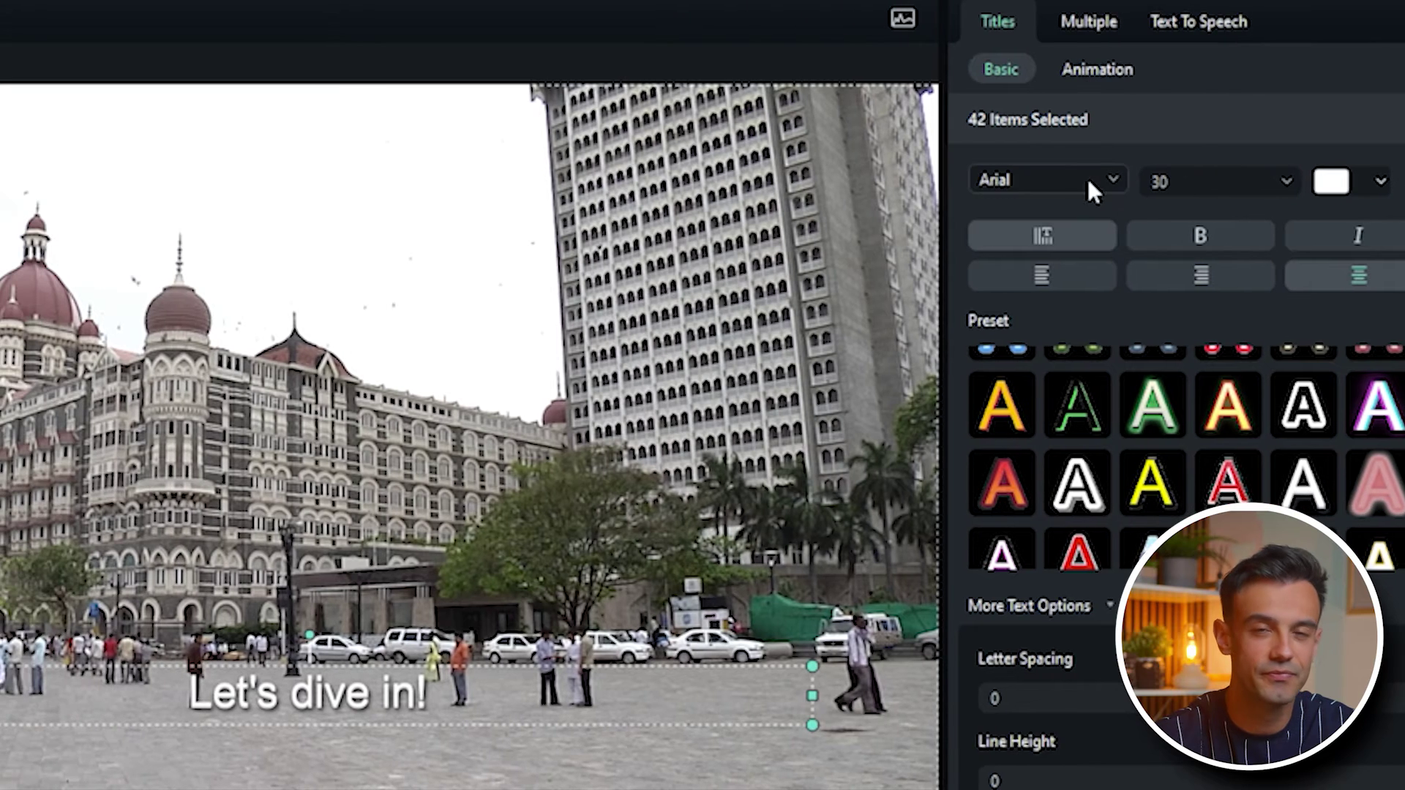
click(1078, 178)
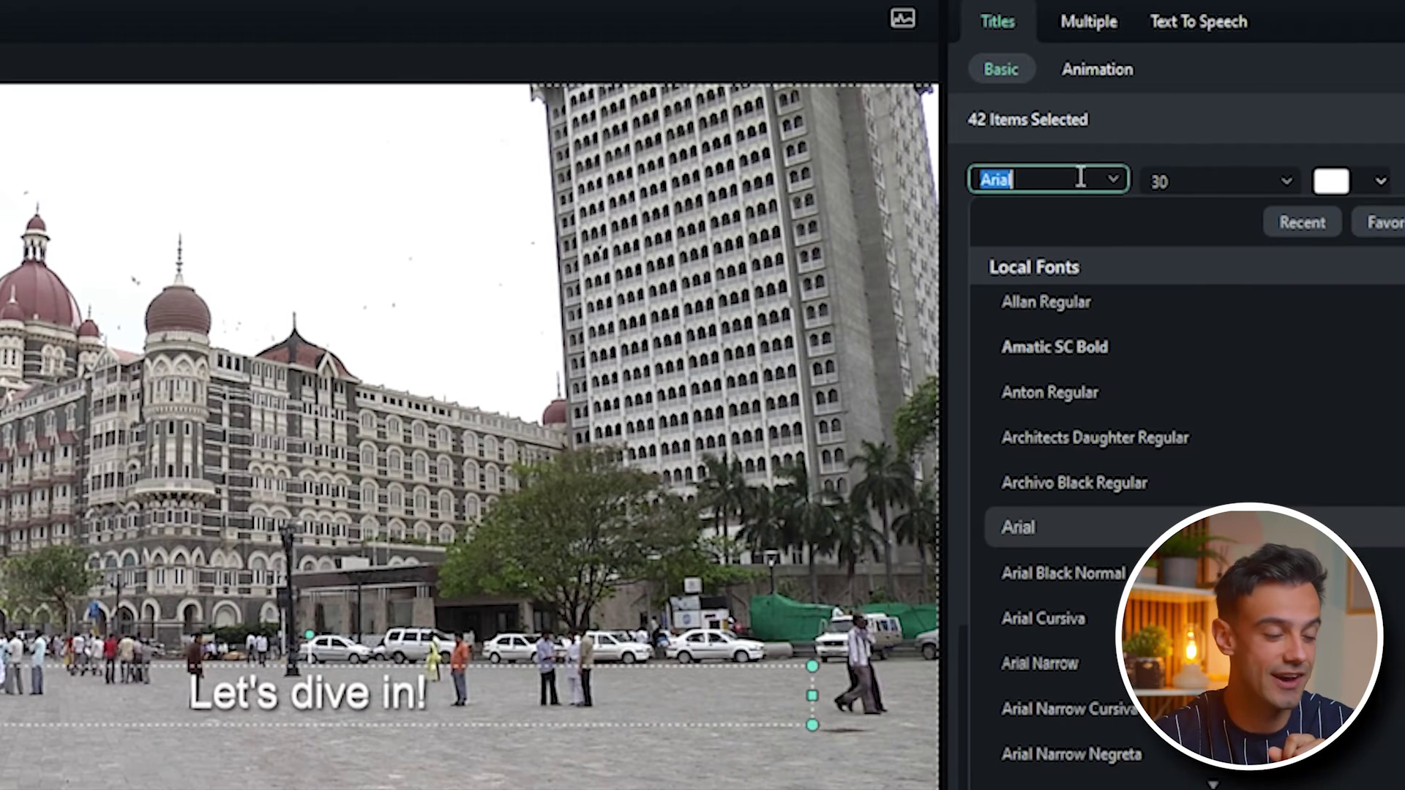
text(mont)
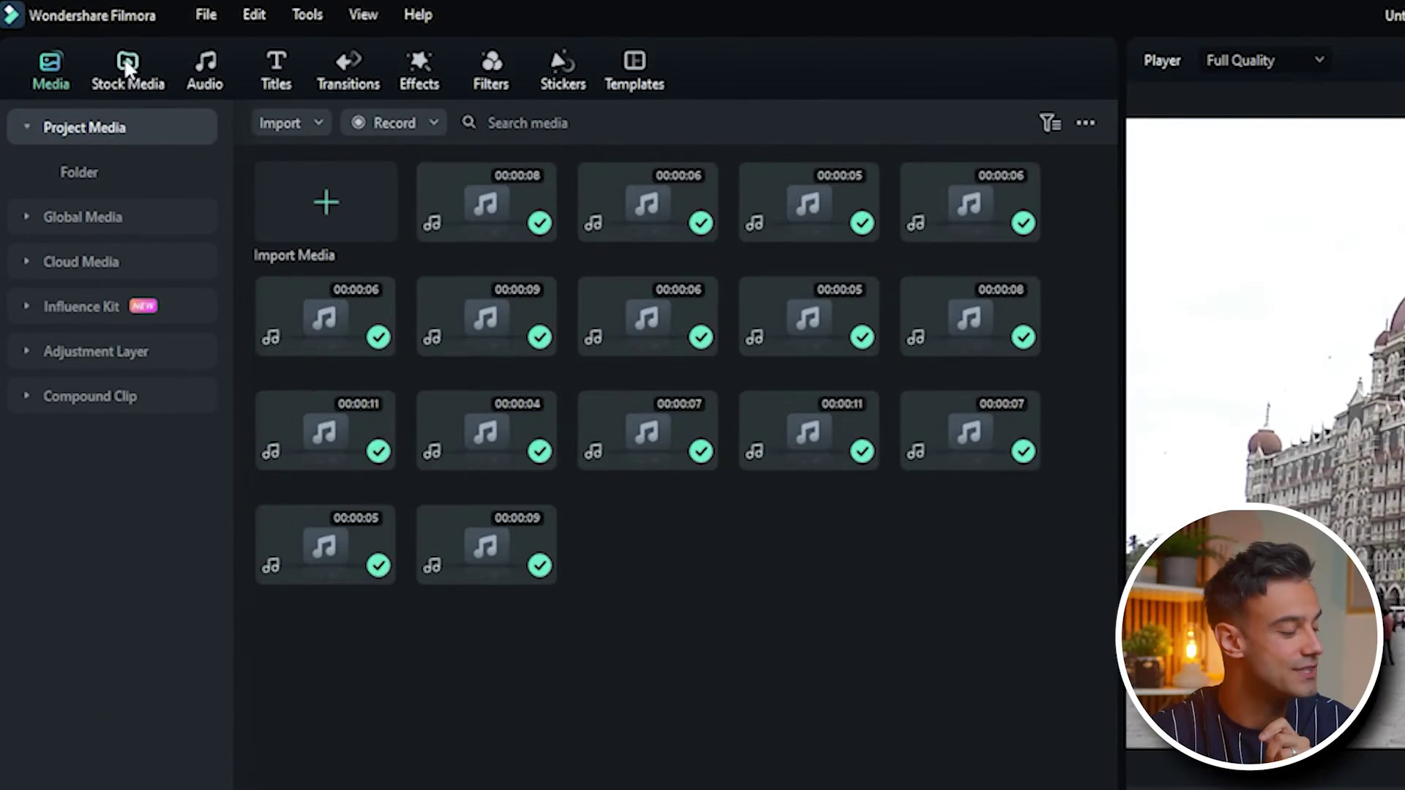
Step: In Stock Media, collapse Library, expand Partners and open Pexels
click(123, 60)
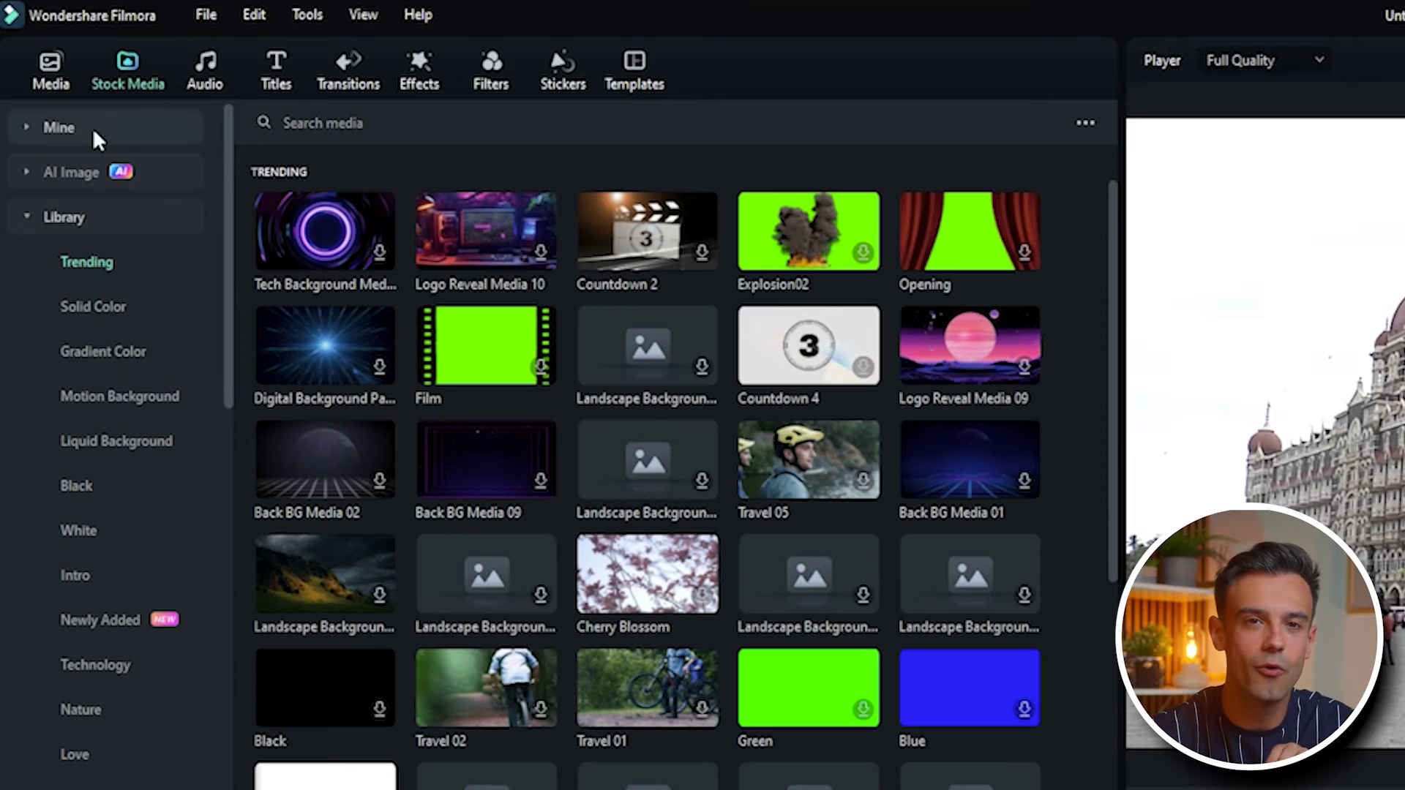
click(31, 215)
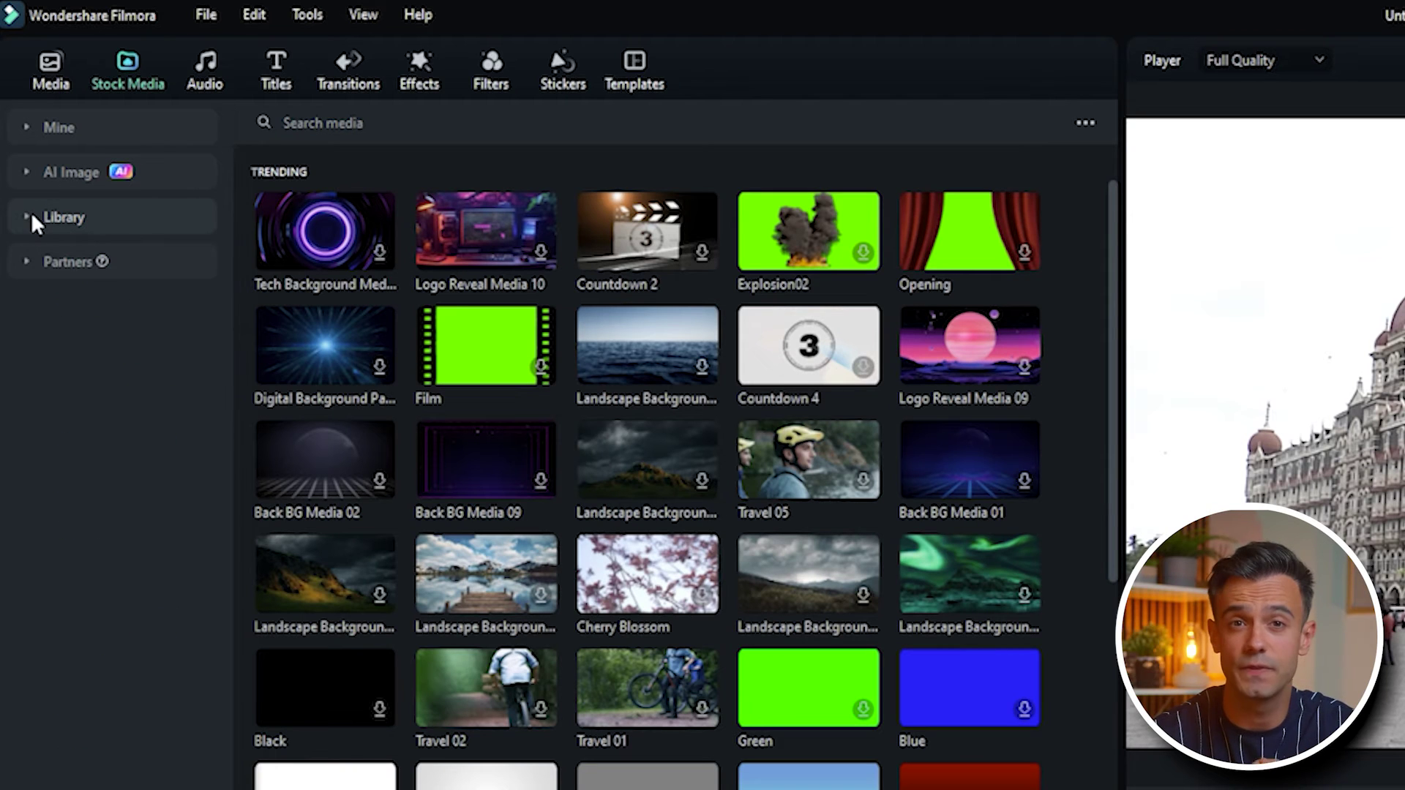
click(27, 261)
click(54, 306)
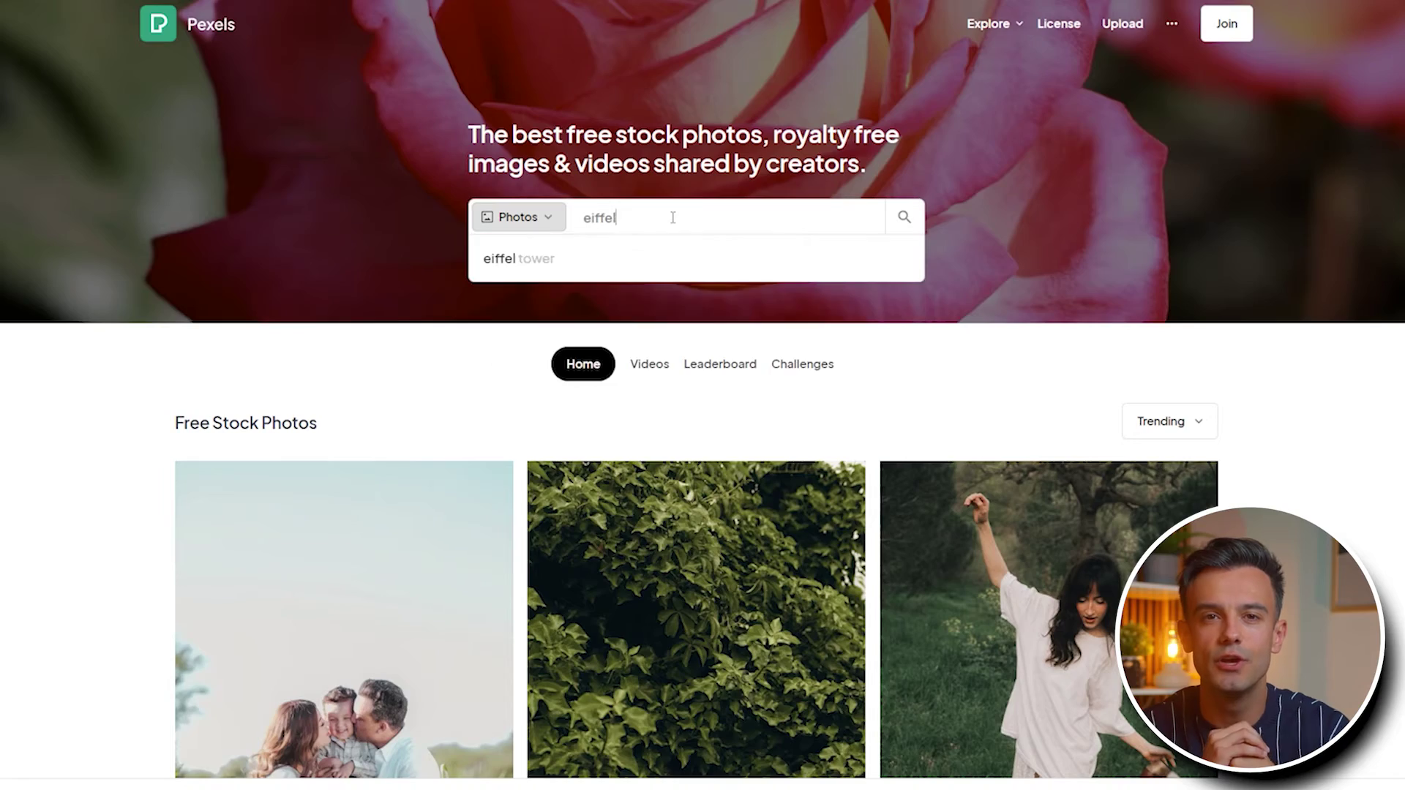
Step: Search Pexels for Eiffel tower videos, download a clip, and match the project to 2560 x 1440 30fps
text(tower)
key(Return)
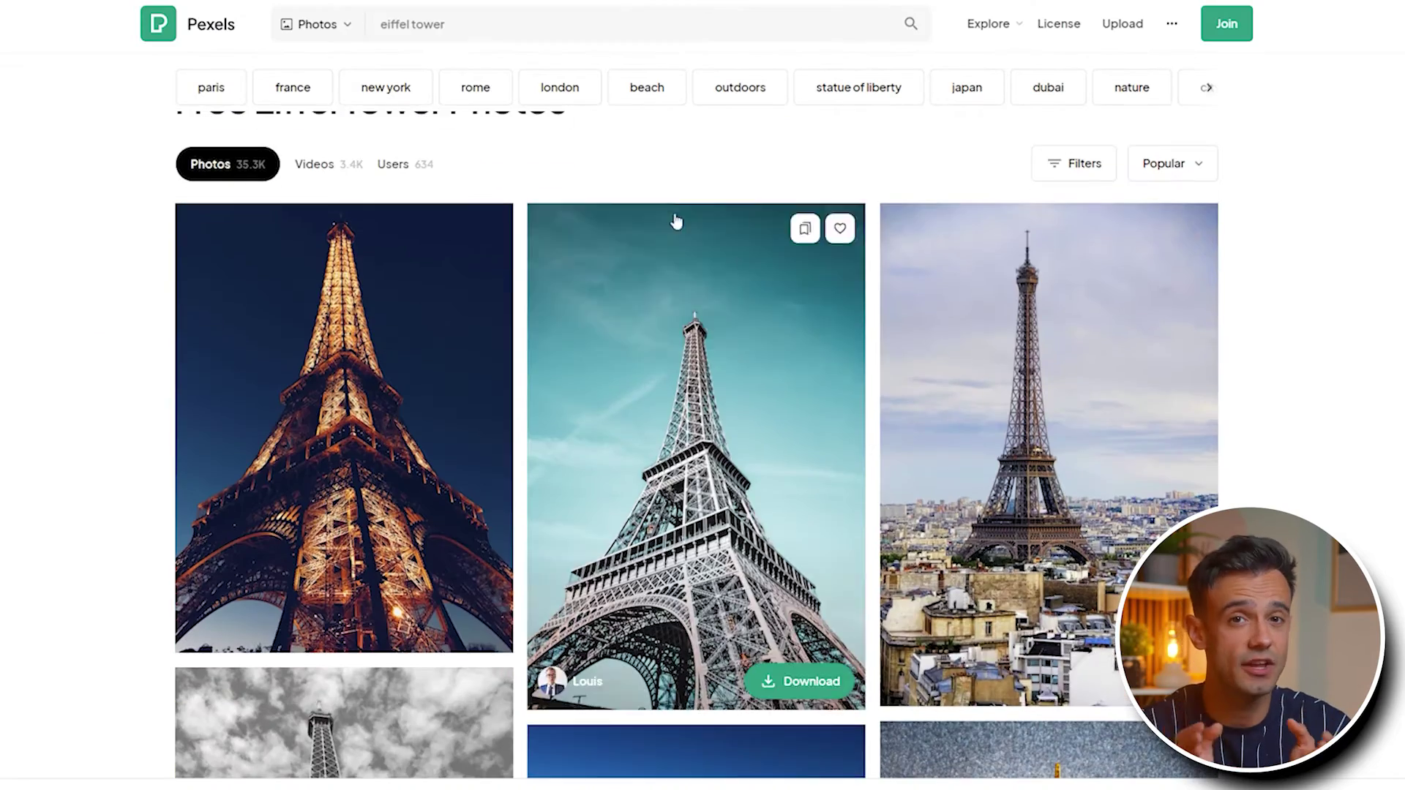
click(317, 160)
scroll(675, 285, down, 1)
click(799, 363)
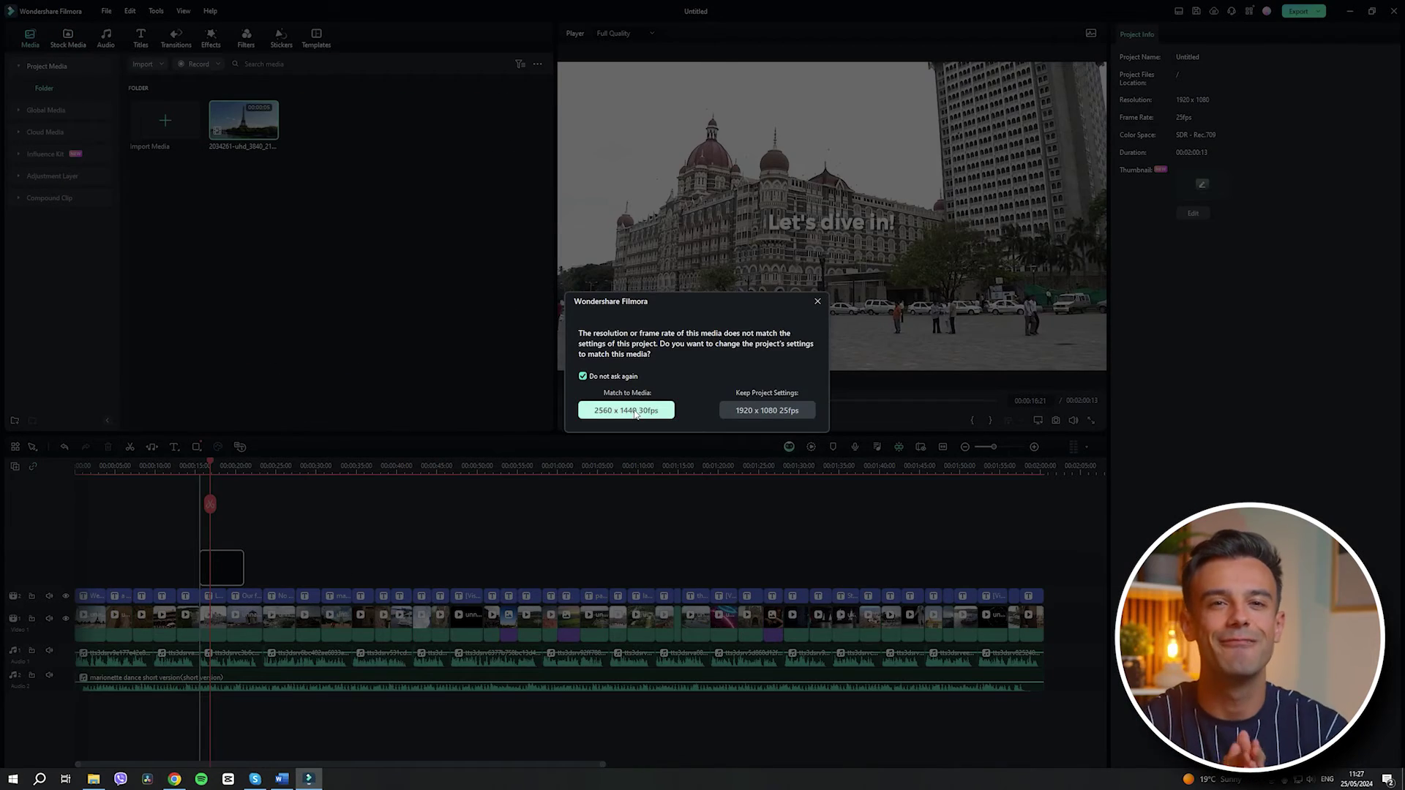
click(633, 412)
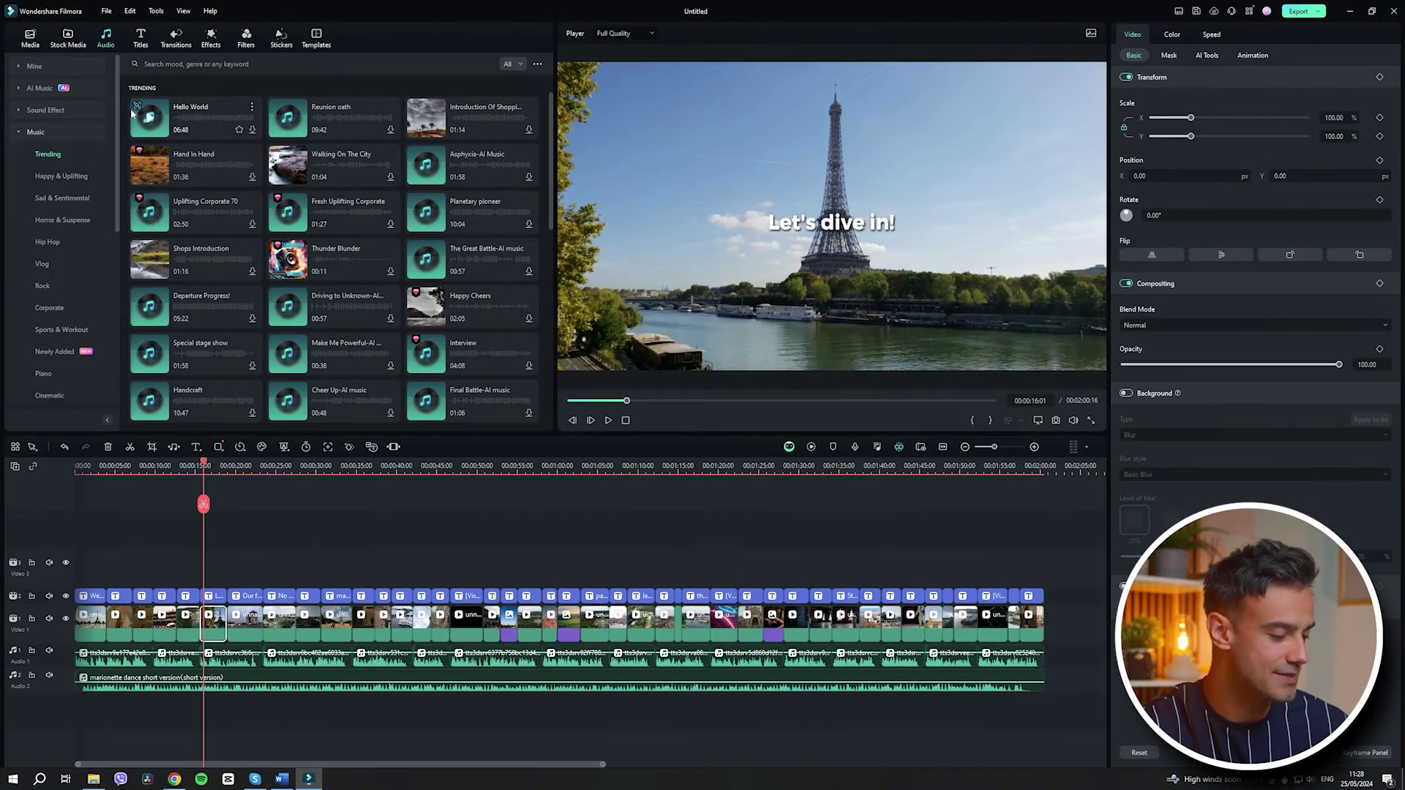
Step: Swap the marionette music for Planetary pioneer on Audio 2, lowered to about -11.6 dB
click(150, 122)
click(197, 678)
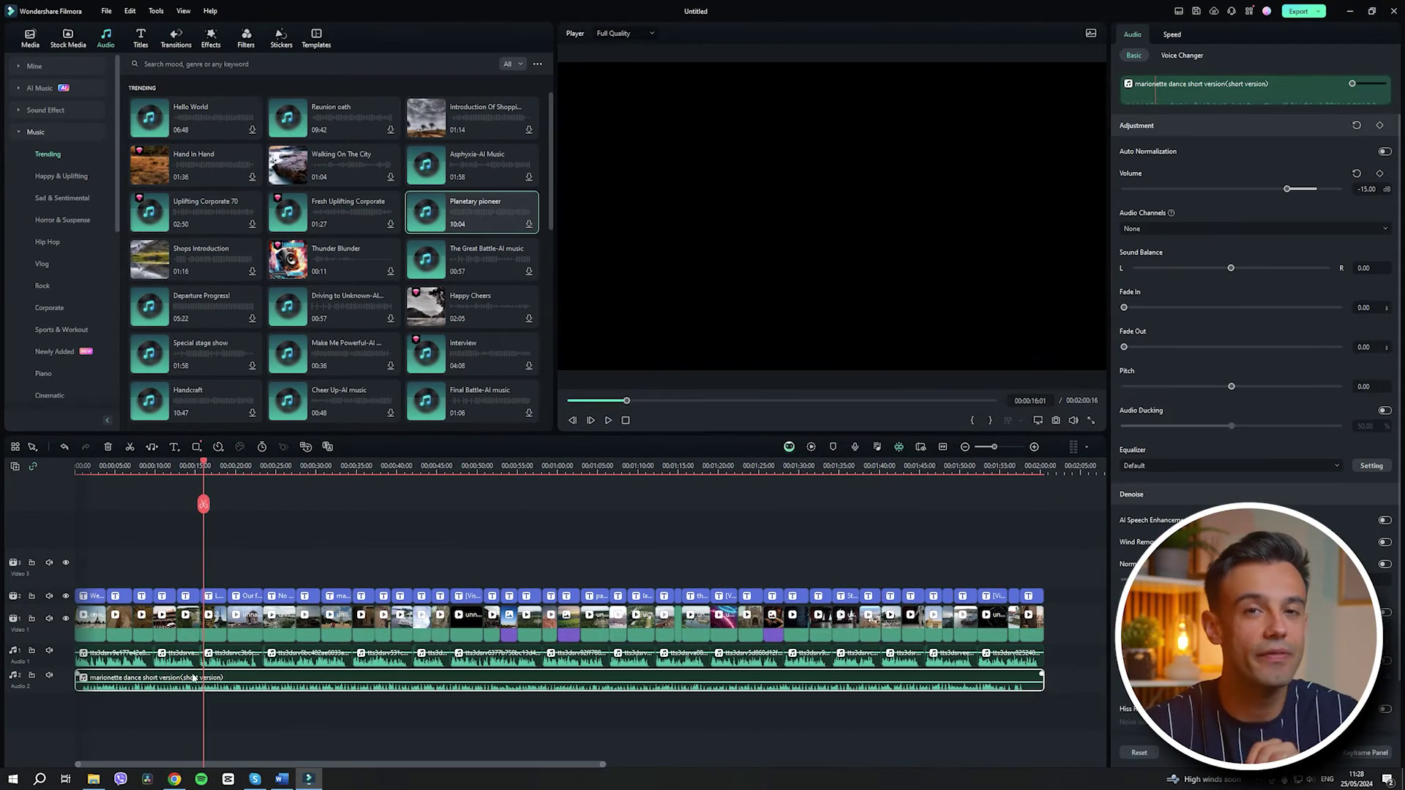
key(ctrl+z)
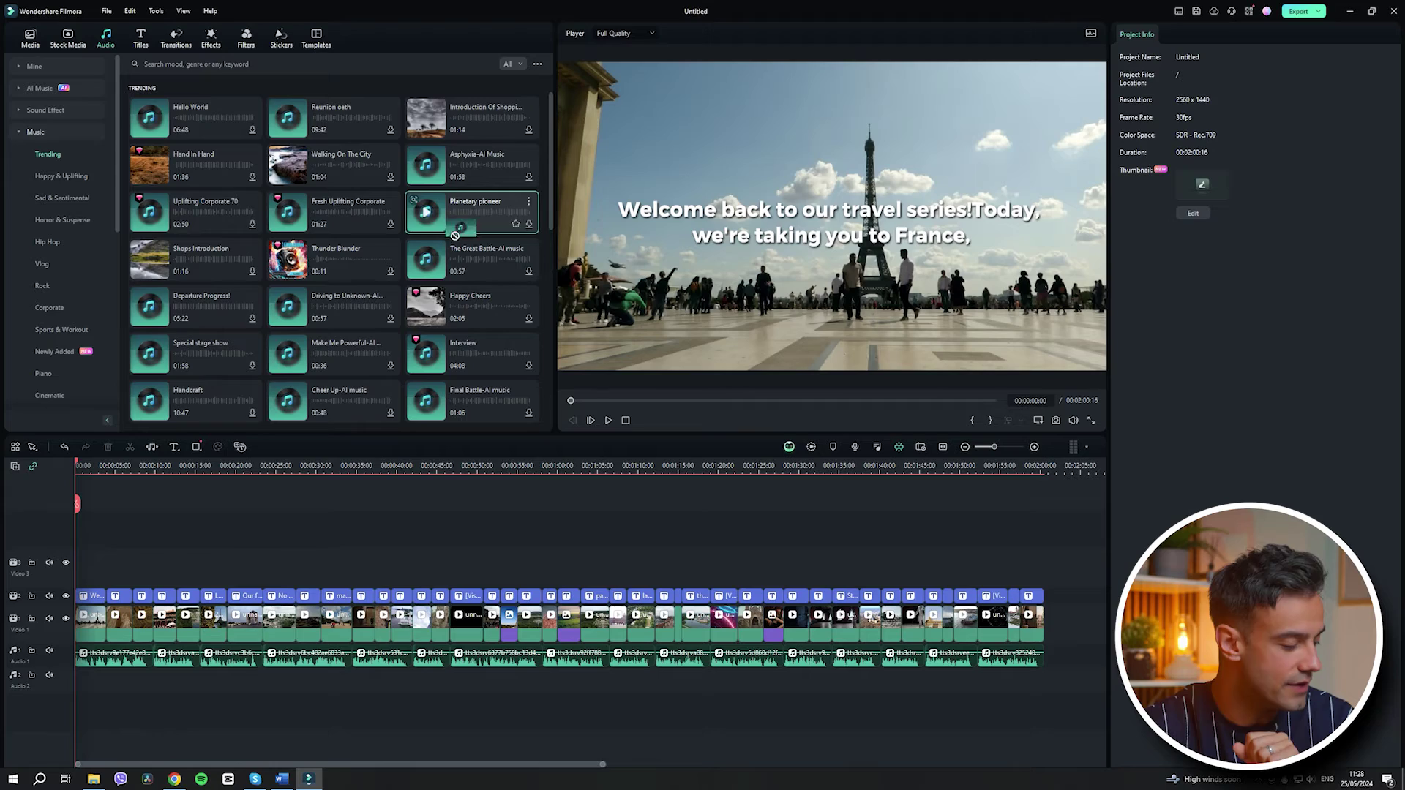
drag(68, 686, 98, 684)
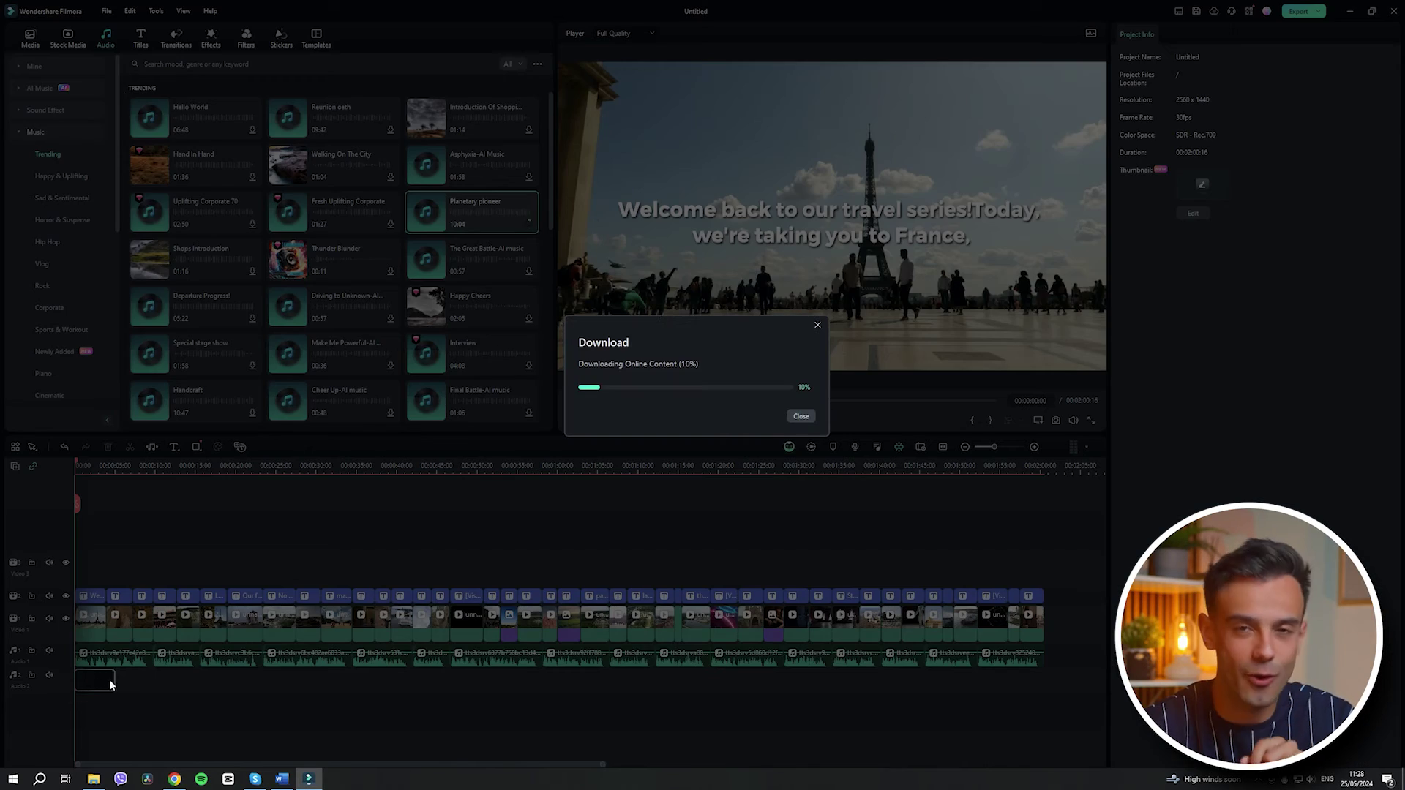
drag(201, 677, 199, 682)
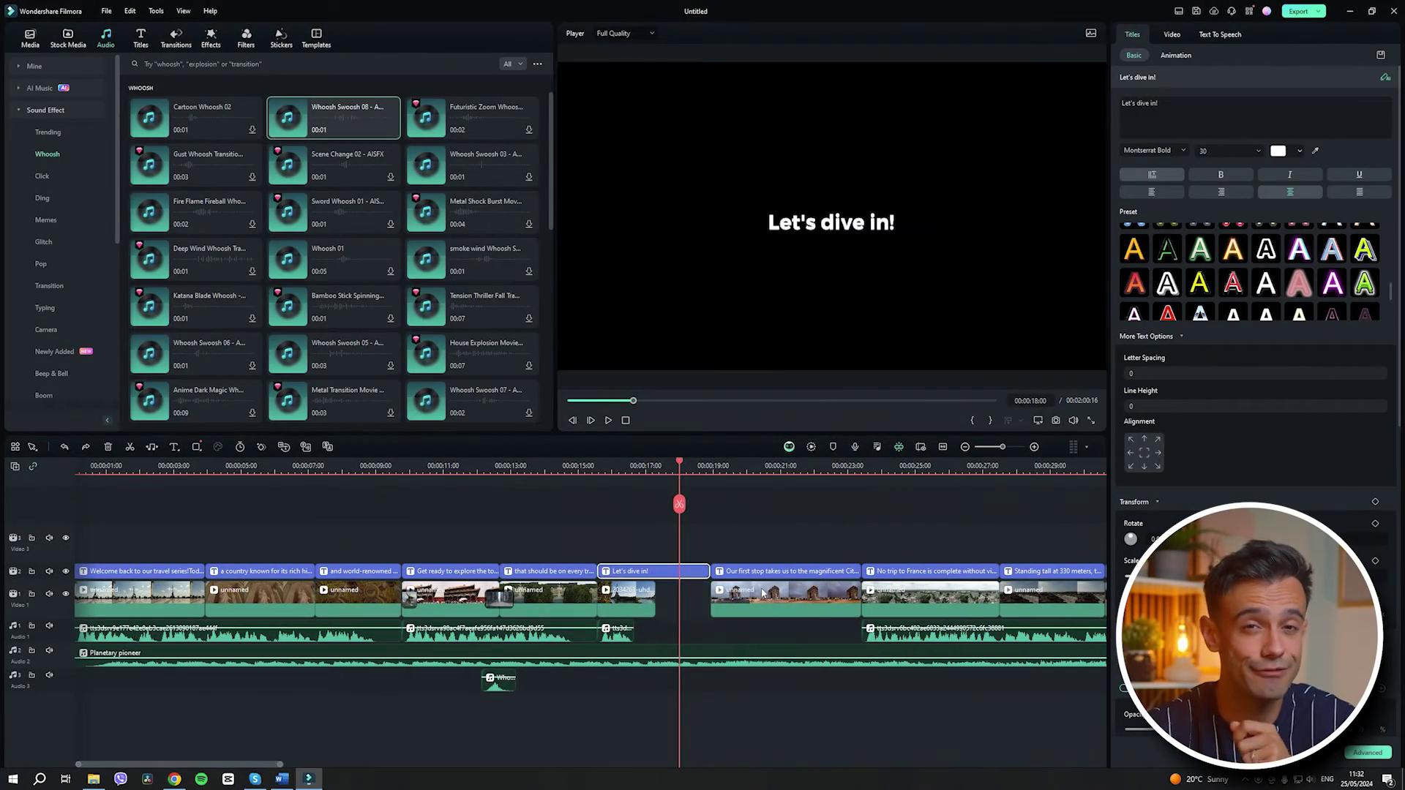
Step: Trim the end of the Let's dive in! clip, delete the gap after it, and preview the cut
drag(707, 599, 704, 599)
right_click(690, 589)
click(709, 596)
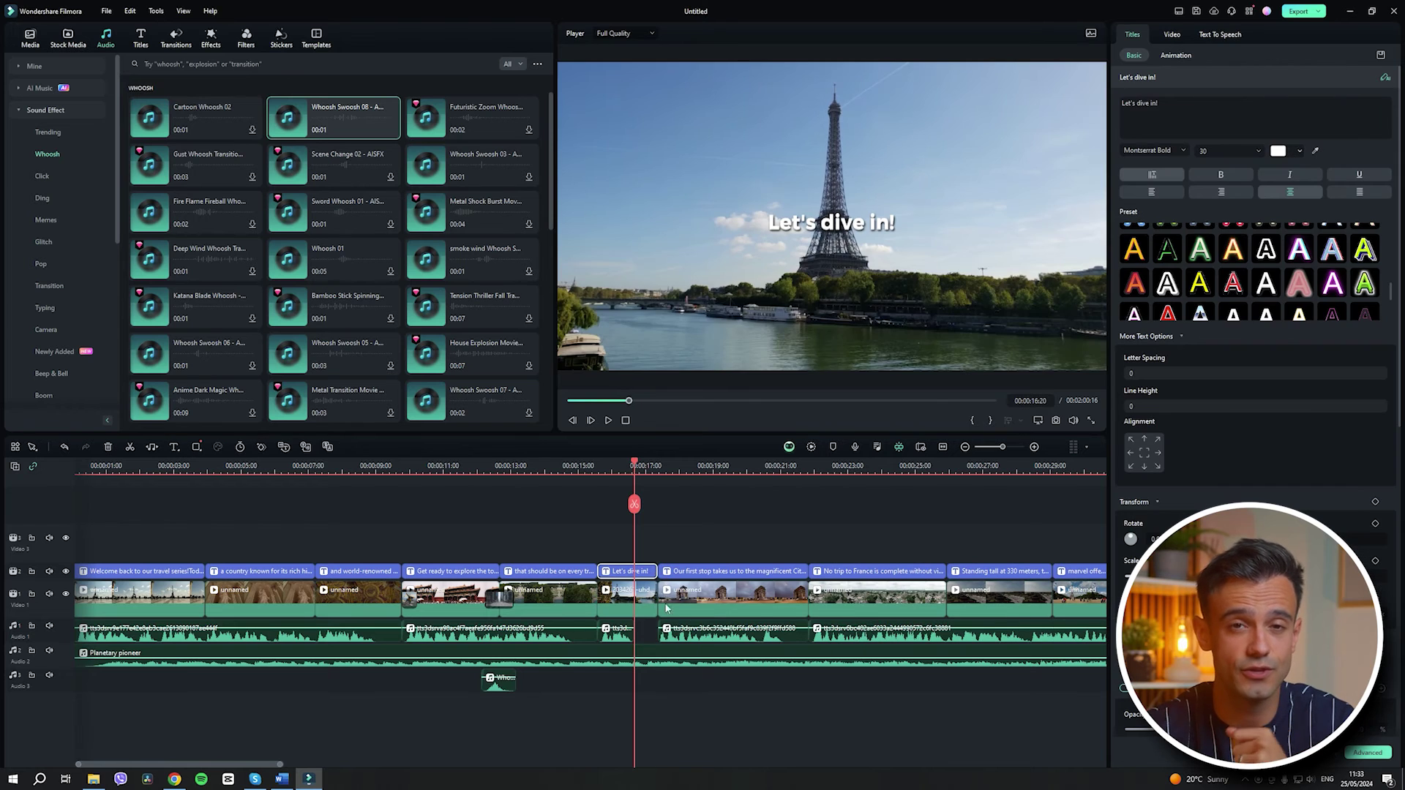
click(674, 597)
click(674, 574)
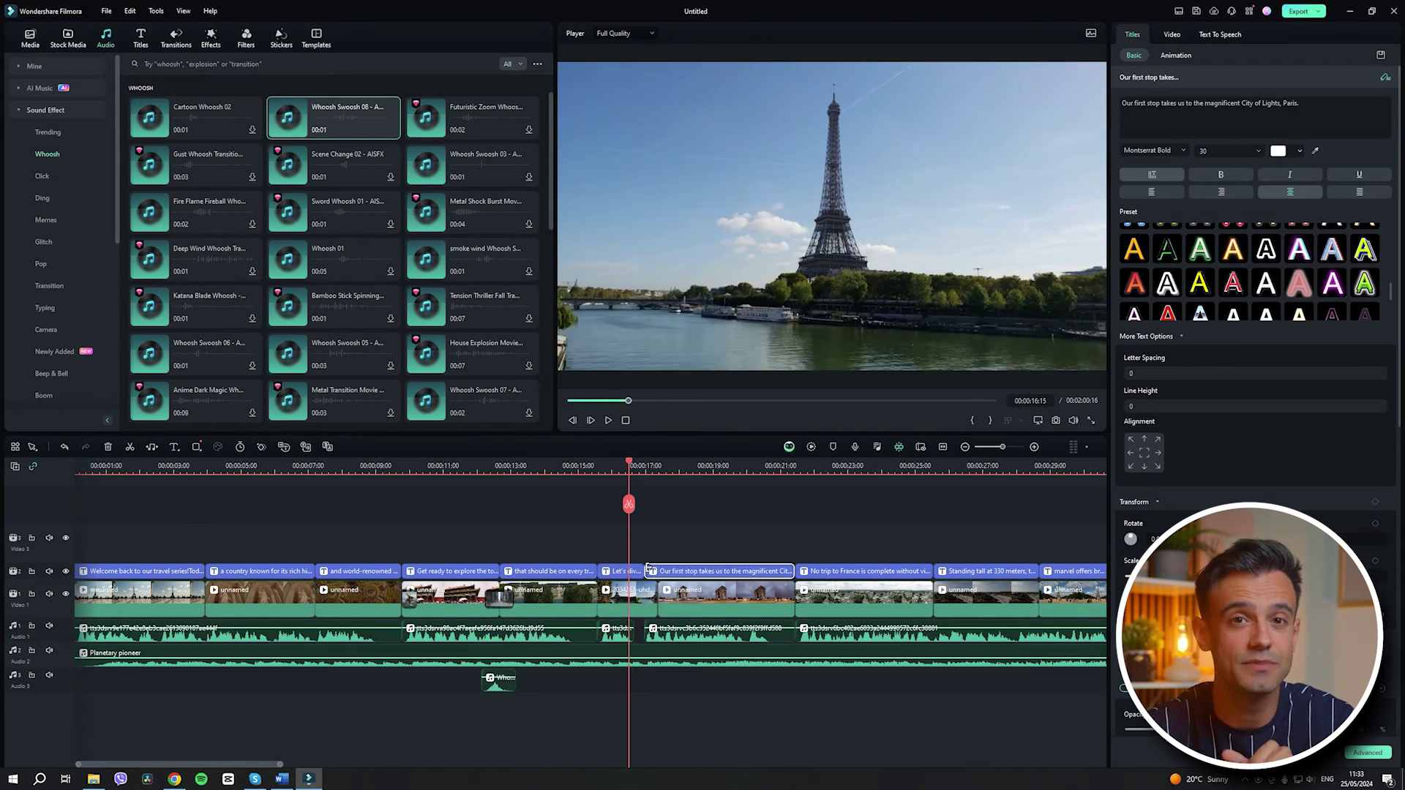
key(space)
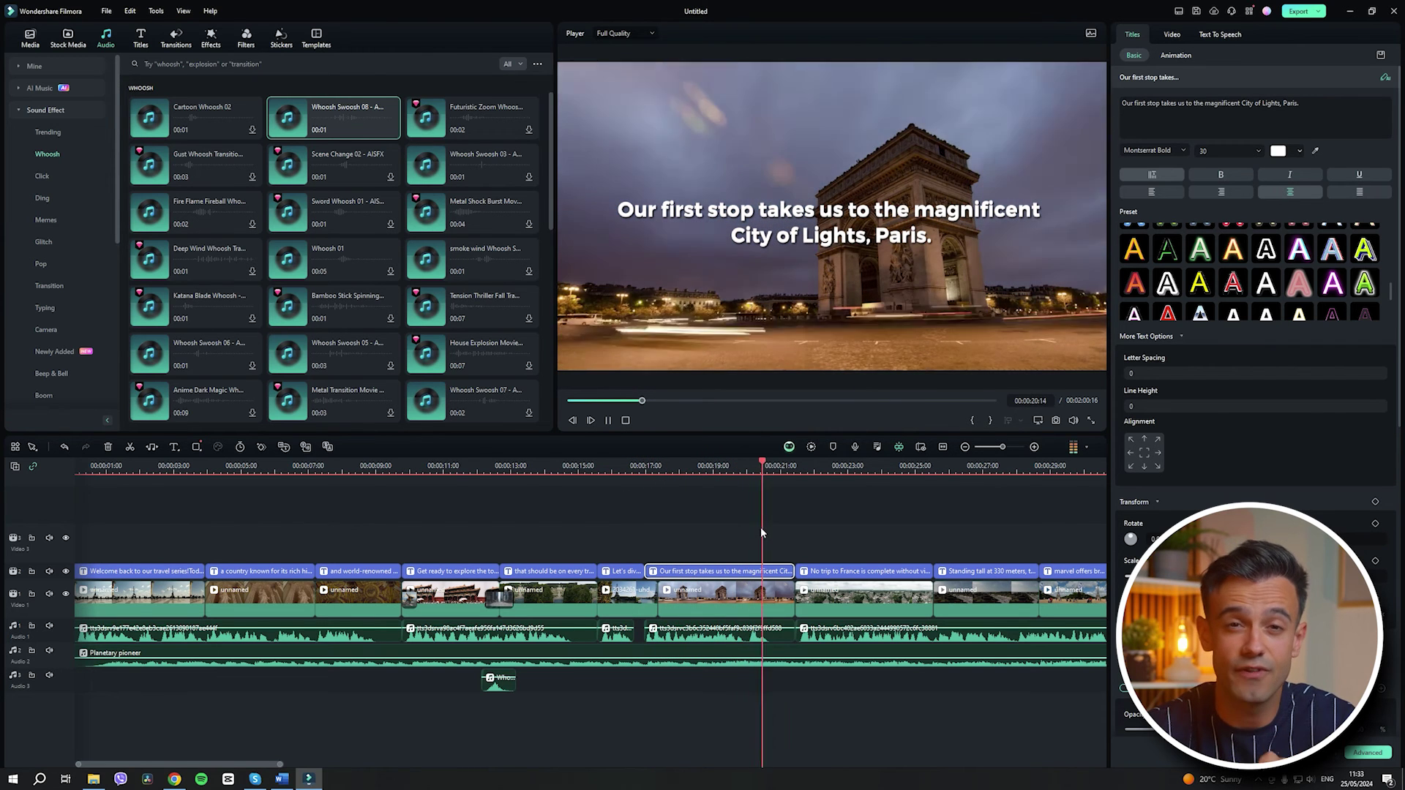
key(space)
Step: Play back the No trip to France section to check it
click(818, 601)
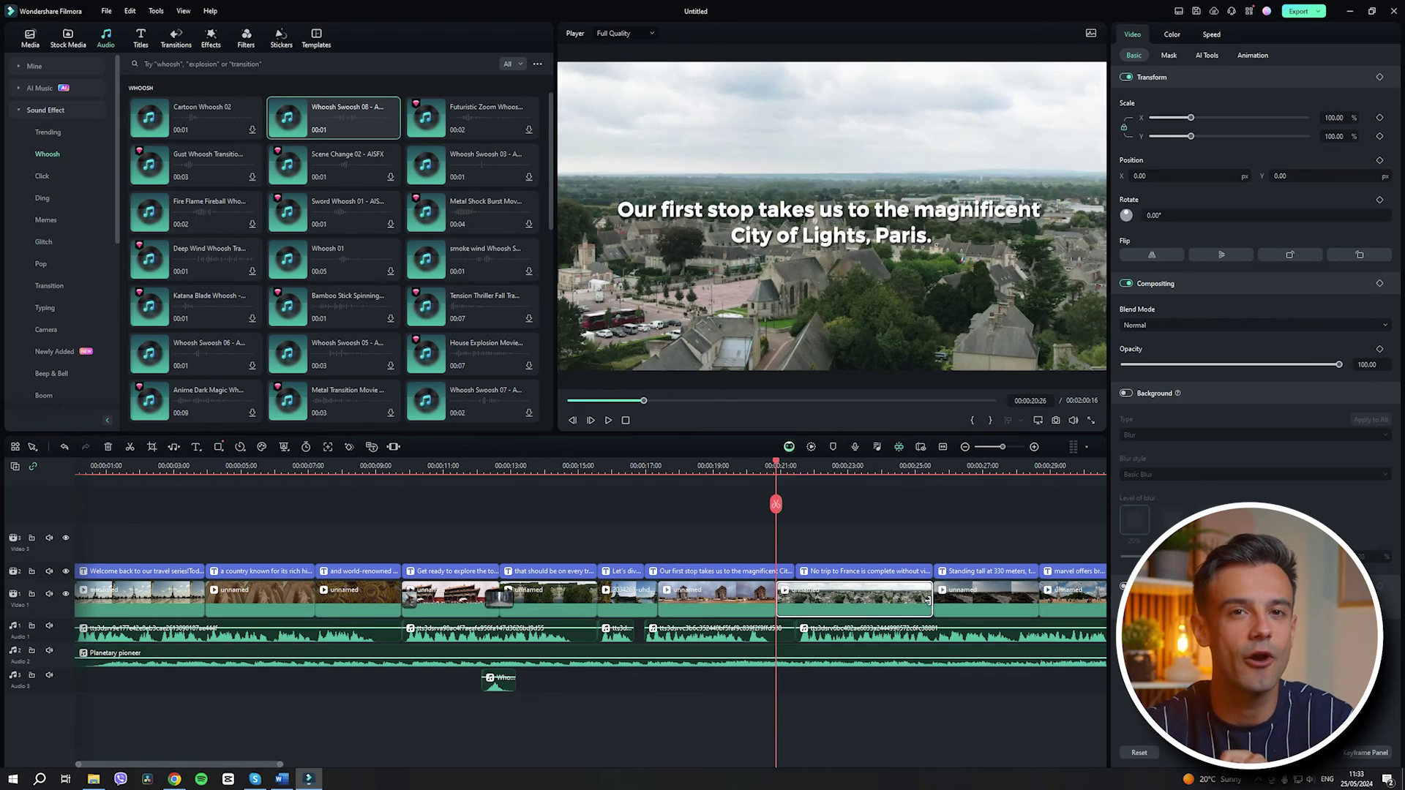
key(space)
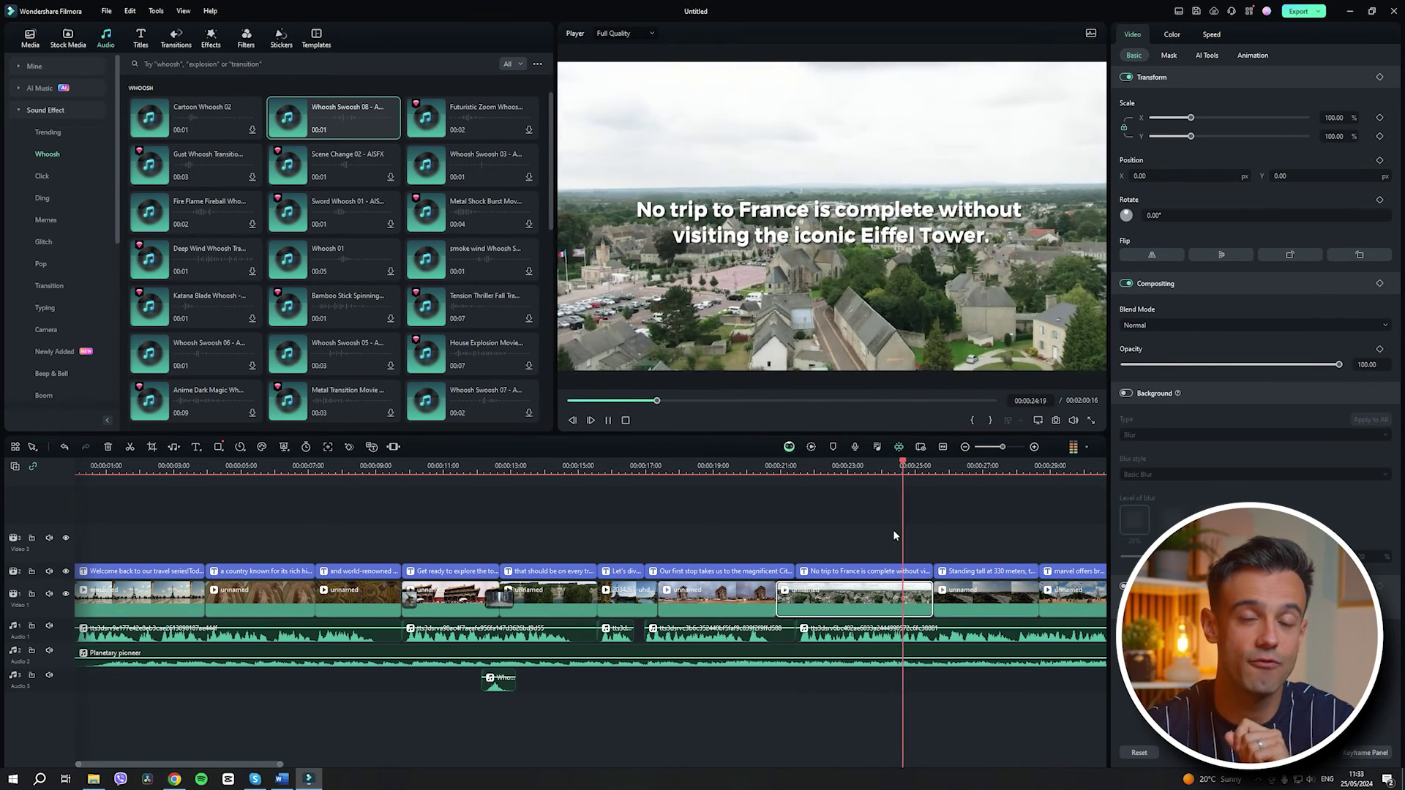
key(space)
Step: Extend the Standing tall clip's right edge to 00:00:32:01 and preview it
click(1022, 611)
drag(1022, 611, 772, 595)
key(space)
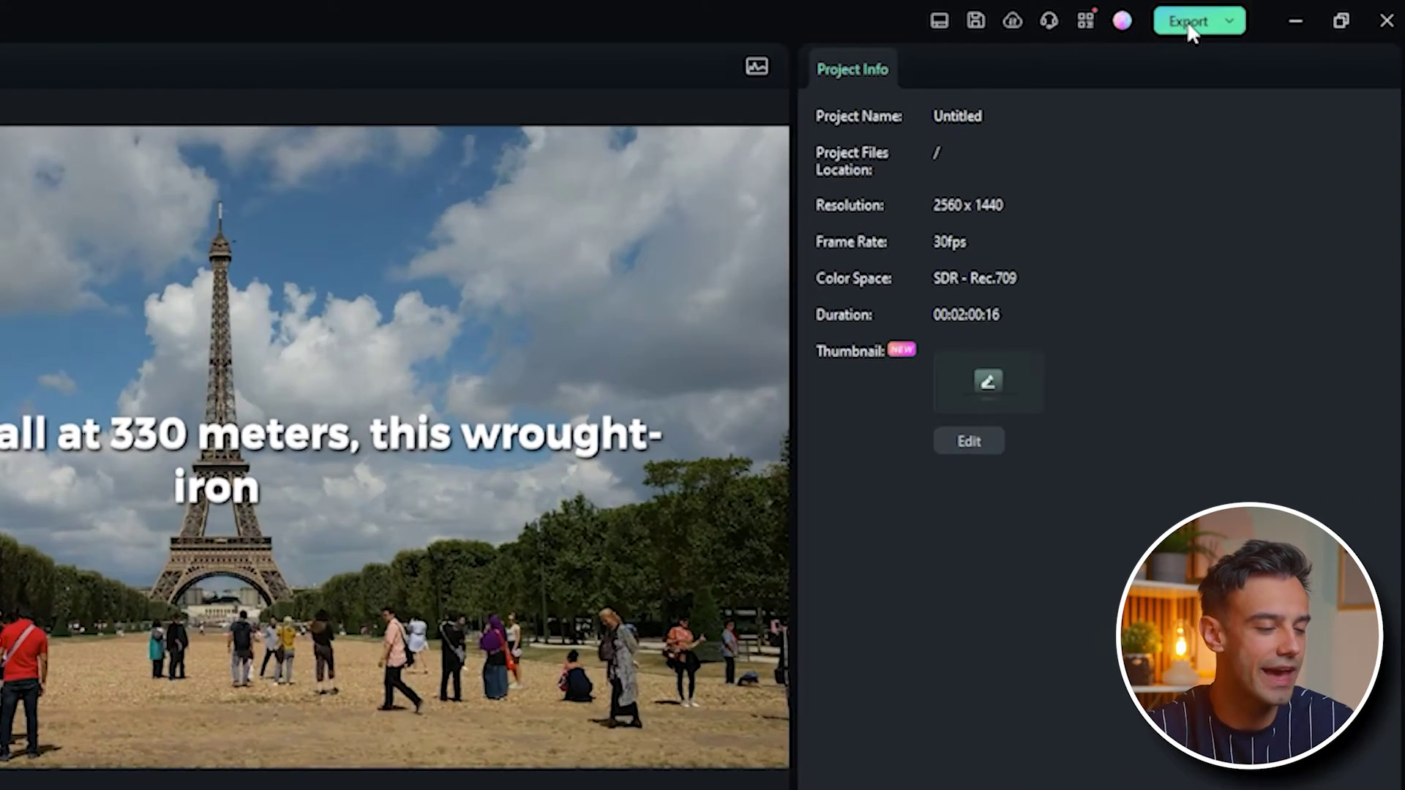
Step: Export the video locally as My Video in MP4, 2560 x 1440, 30 fps
click(1293, 12)
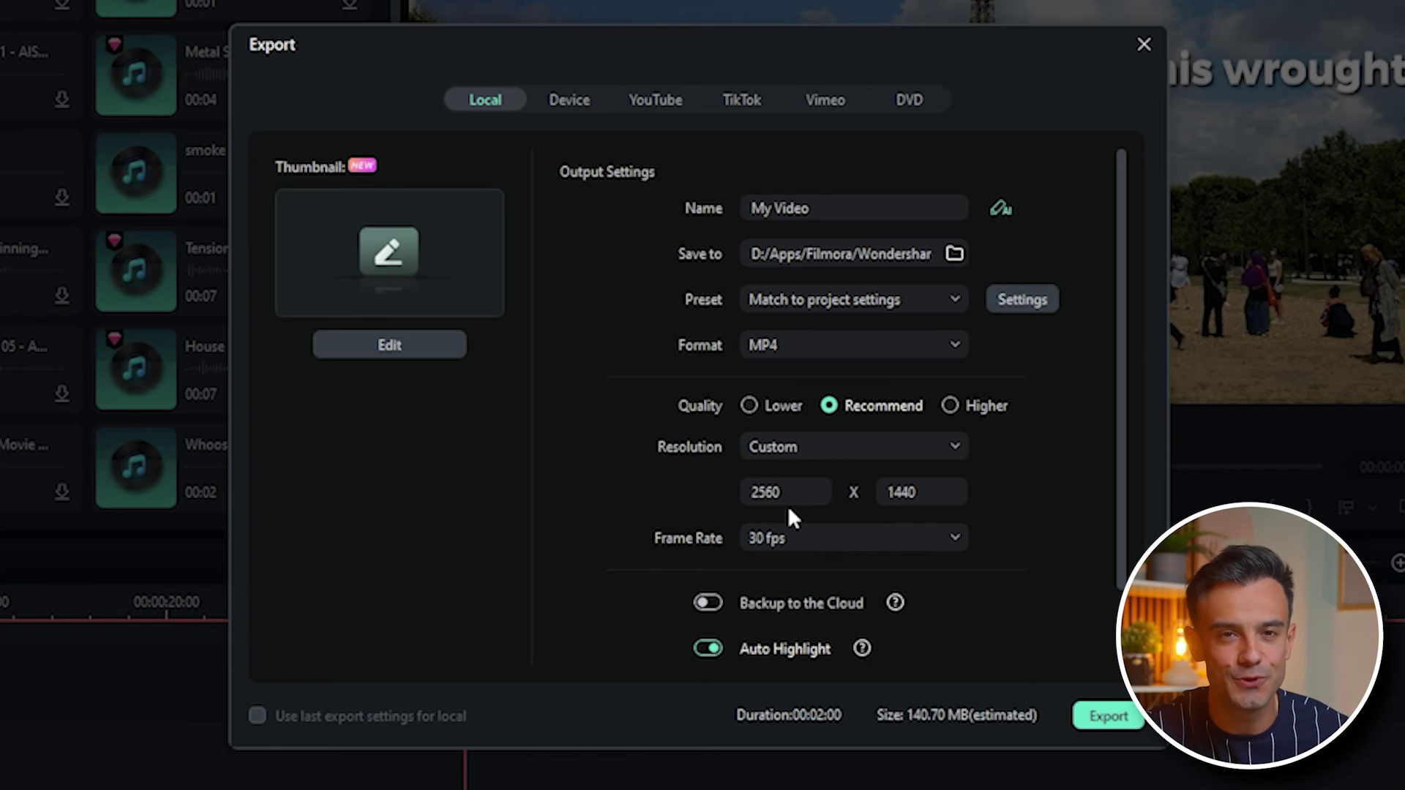
scroll(1015, 539, down, 2)
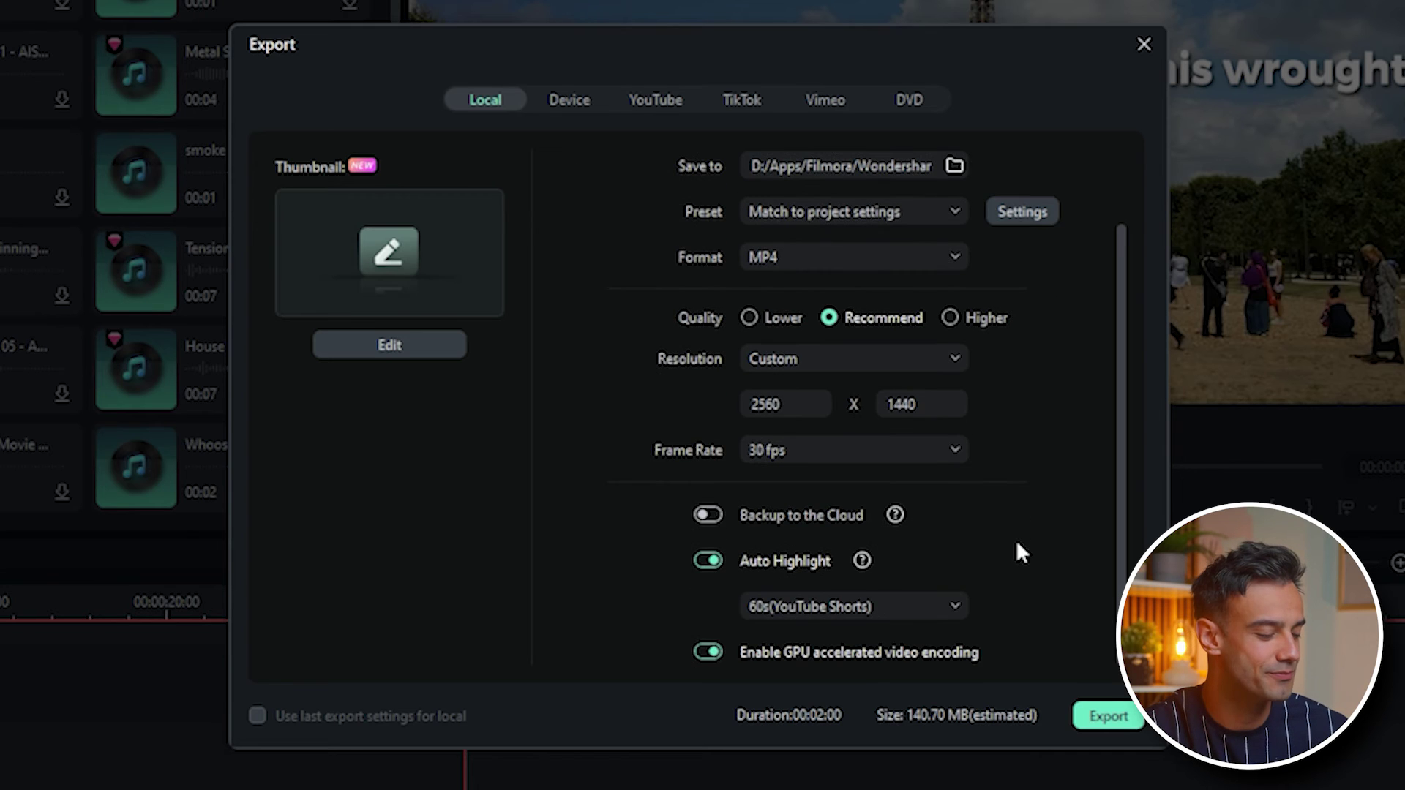
click(1114, 723)
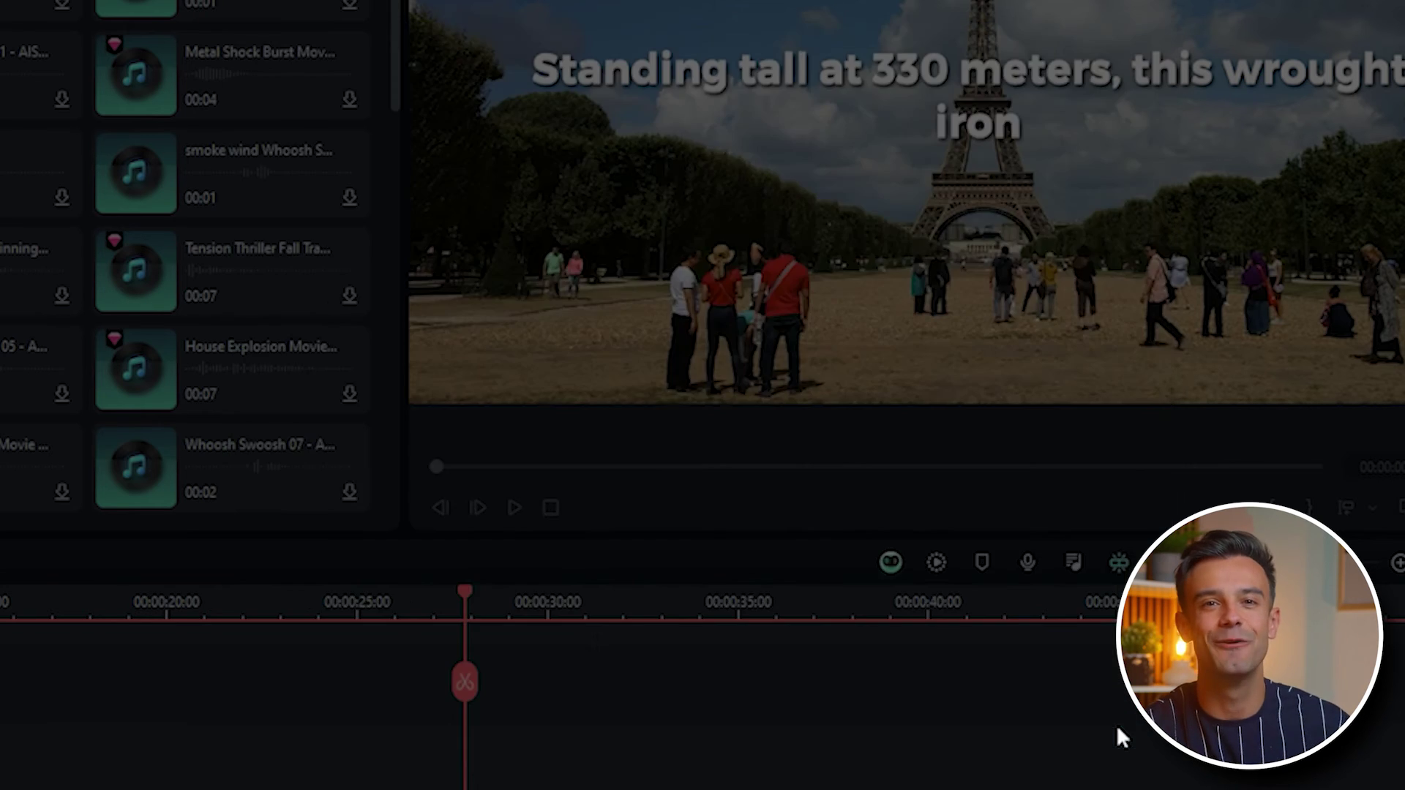